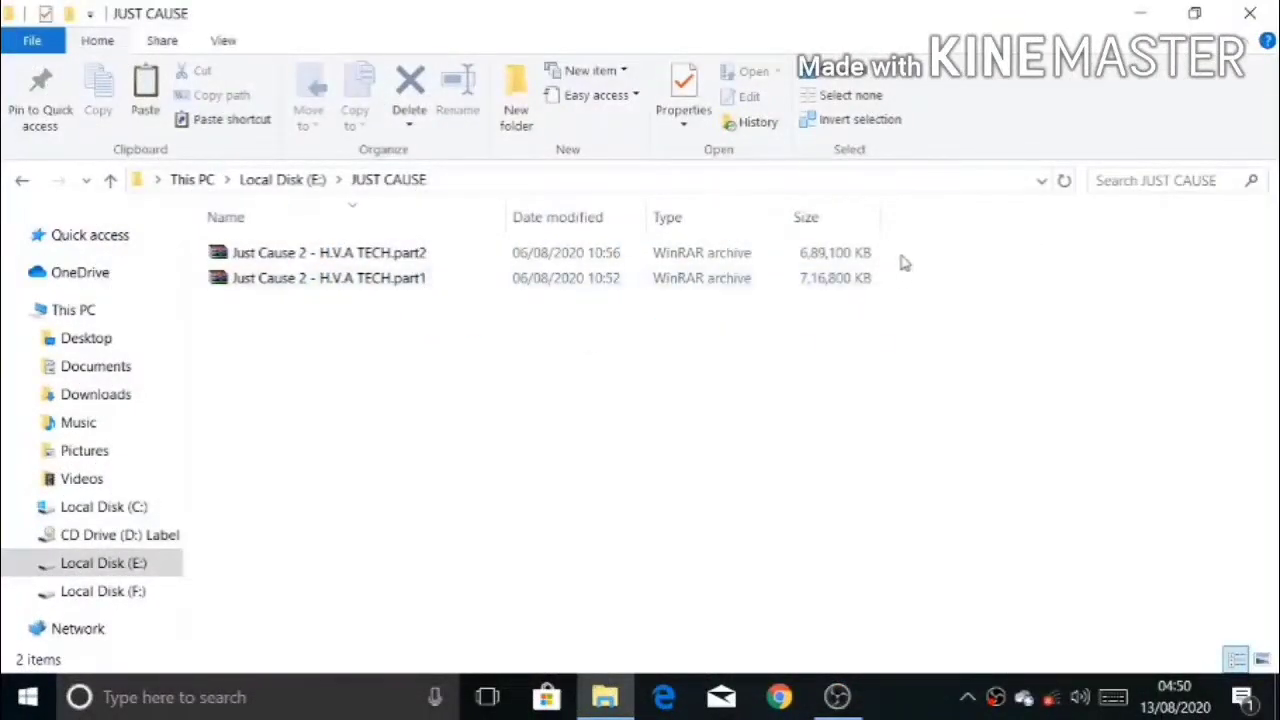
- Extract both Just Cause 2 .part RAR archives into the JUST CAUSE folder
{"action": "left_click_drag", "start_coordinate": [900, 259], "coordinate": [828, 268]}
{"action": "right_click", "coordinate": [828, 268]}
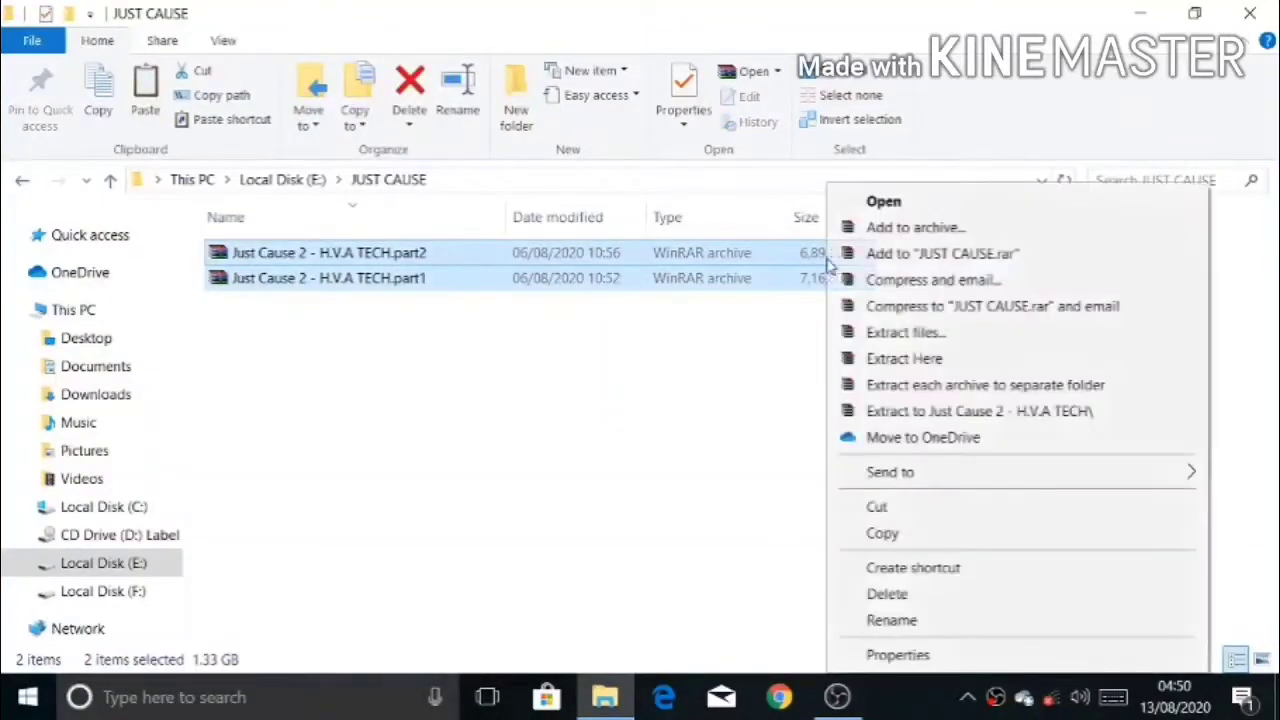
{"action": "left_click", "coordinate": [892, 362]}
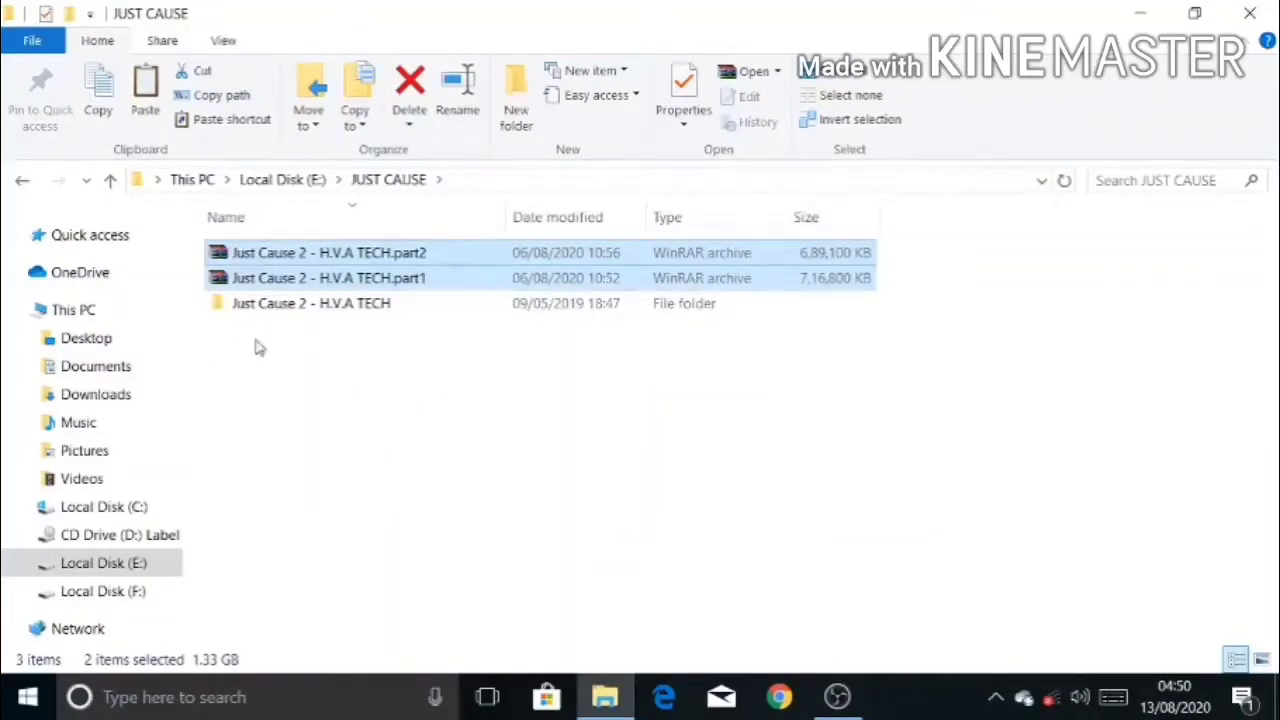
- Open the Just Cause 2 - H.V.A TECH folder, refresh its listing, and bring up Setup's context menu
{"action": "double_click", "coordinate": [257, 303]}
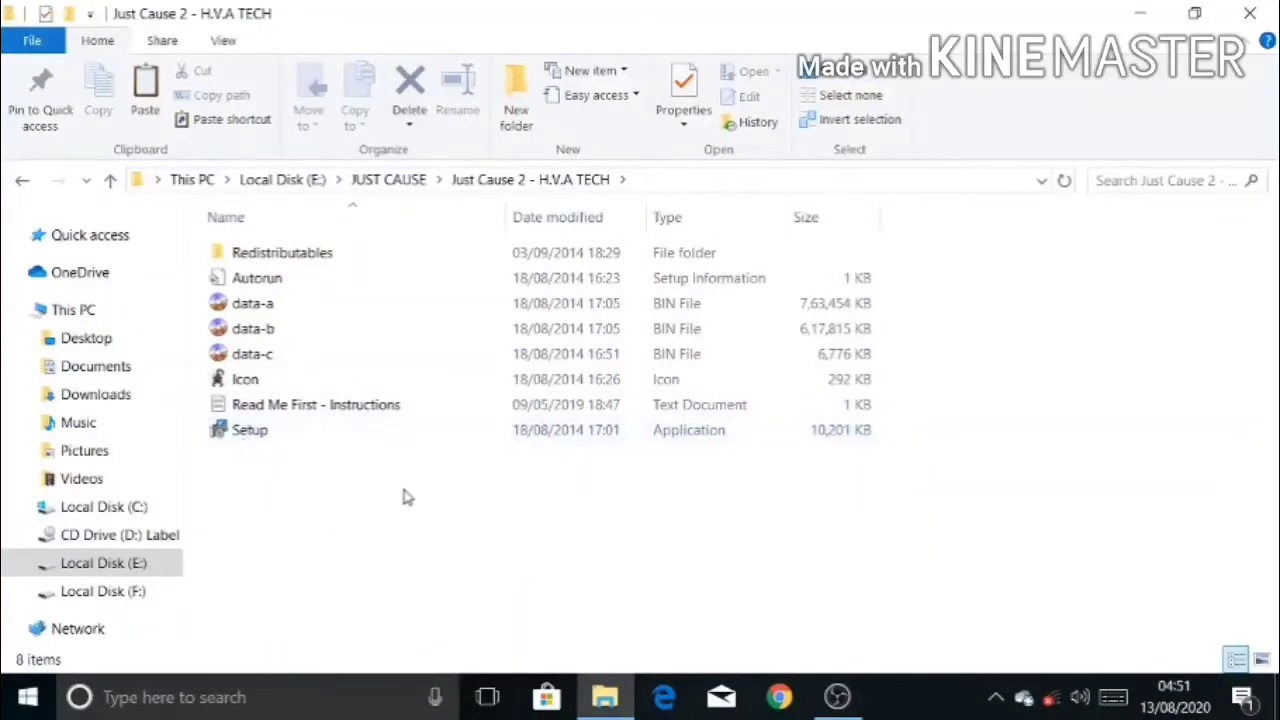
{"action": "right_click", "coordinate": [410, 560]}
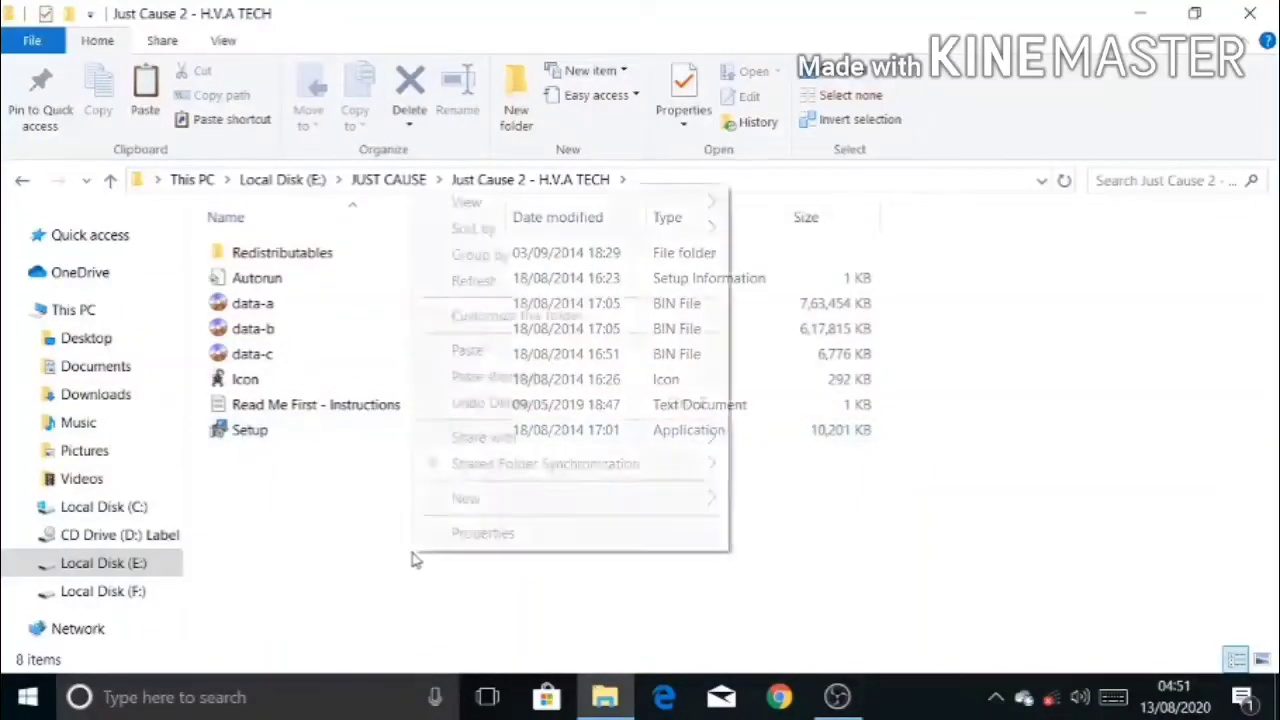
{"action": "left_click", "coordinate": [482, 282]}
{"action": "left_click", "coordinate": [300, 436]}
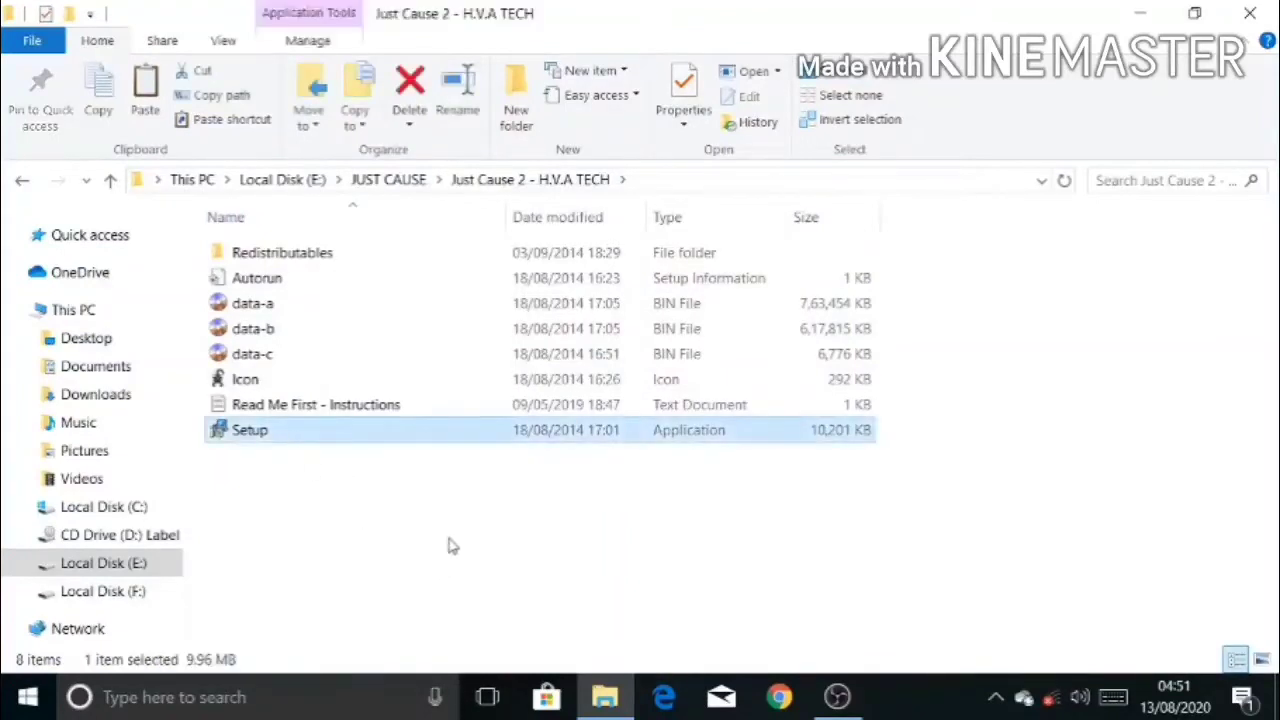
{"action": "right_click", "coordinate": [332, 440]}
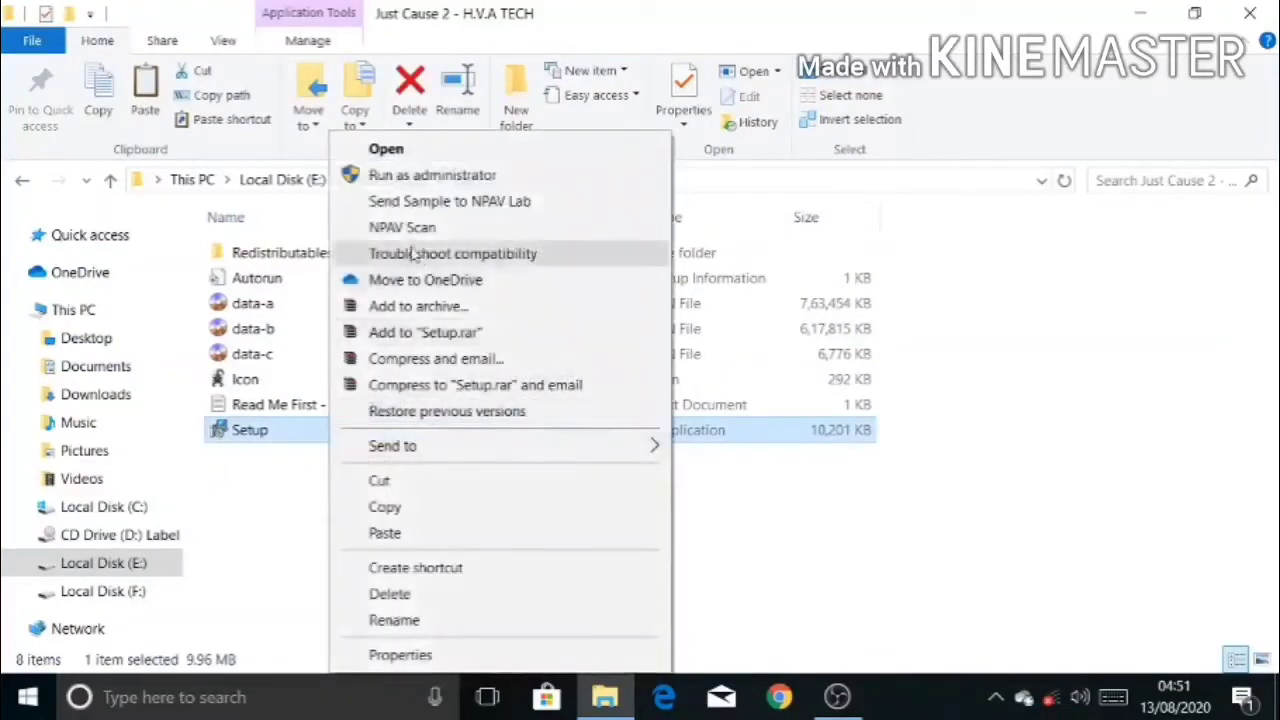
- Launch Just Cause 2 Setup and move past the welcome and components pages
{"action": "left_click", "coordinate": [388, 150]}
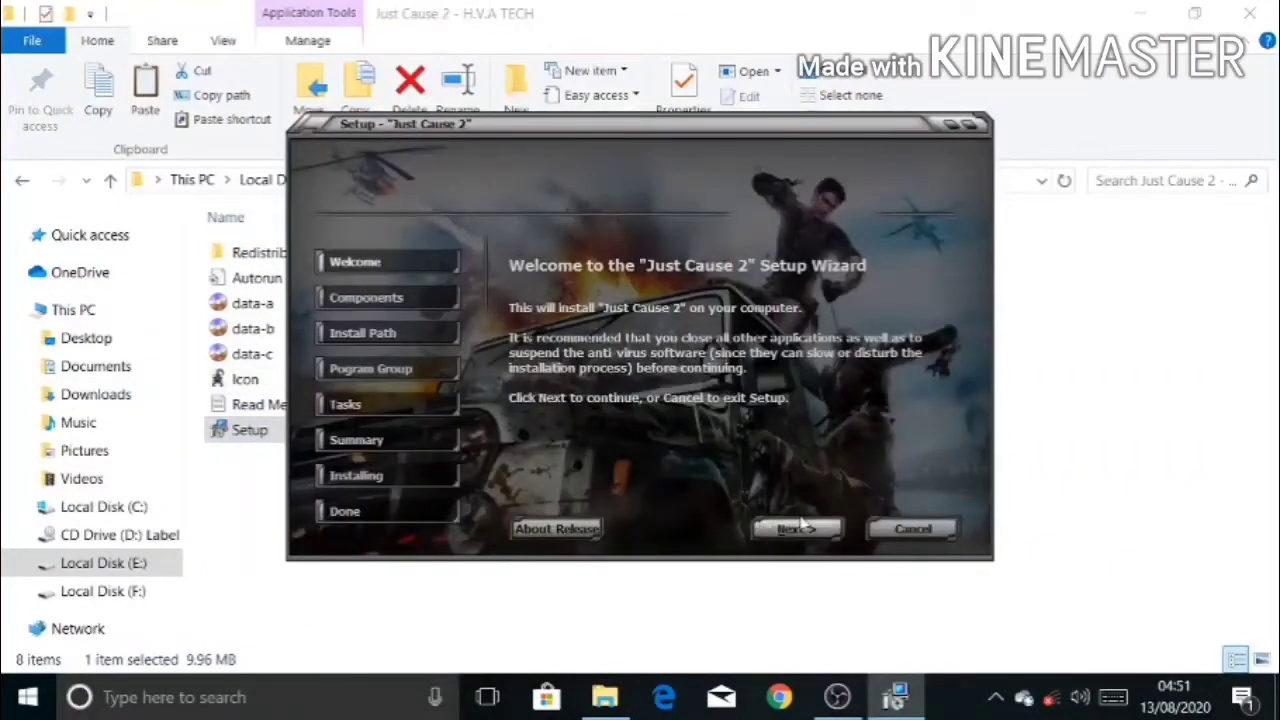
{"action": "left_click", "coordinate": [797, 530]}
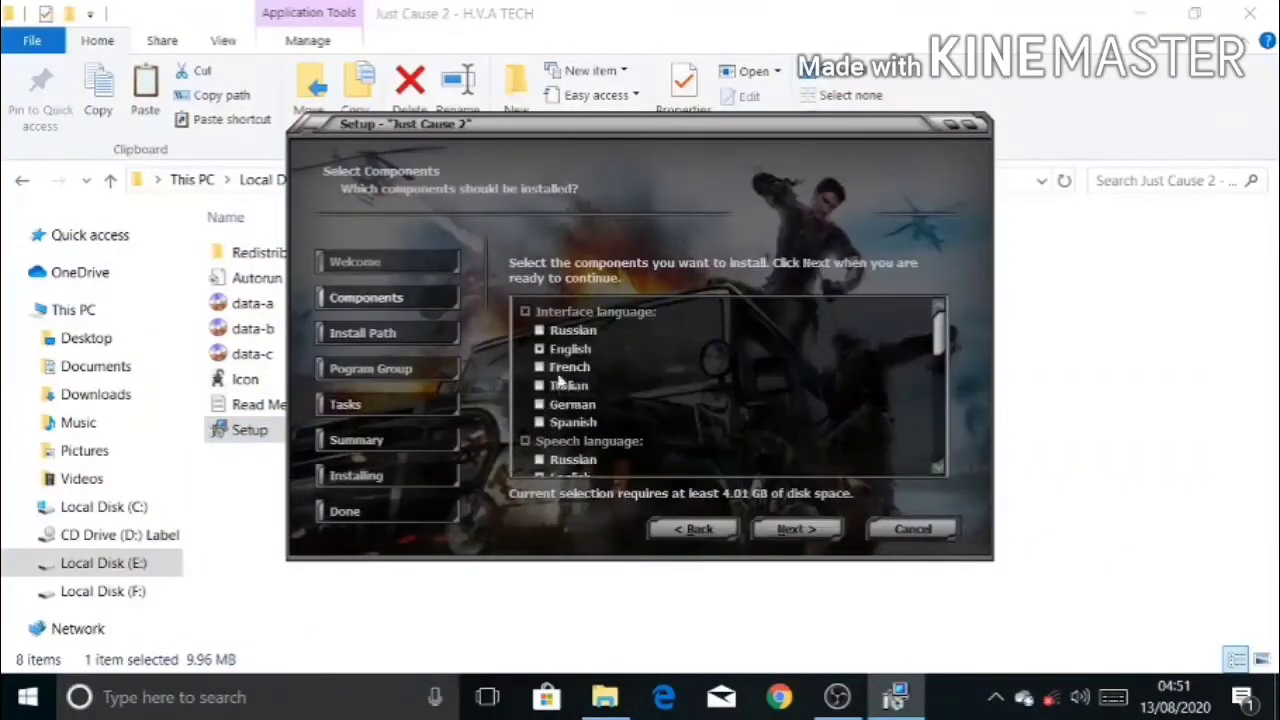
{"action": "scroll", "coordinate": [926, 353], "scroll_direction": "down", "scroll_amount": 3}
{"action": "scroll", "coordinate": [946, 313], "scroll_direction": "up", "scroll_amount": 3}
{"action": "scroll", "coordinate": [925, 378], "scroll_direction": "up", "scroll_amount": 2}
{"action": "left_click", "coordinate": [794, 530]}
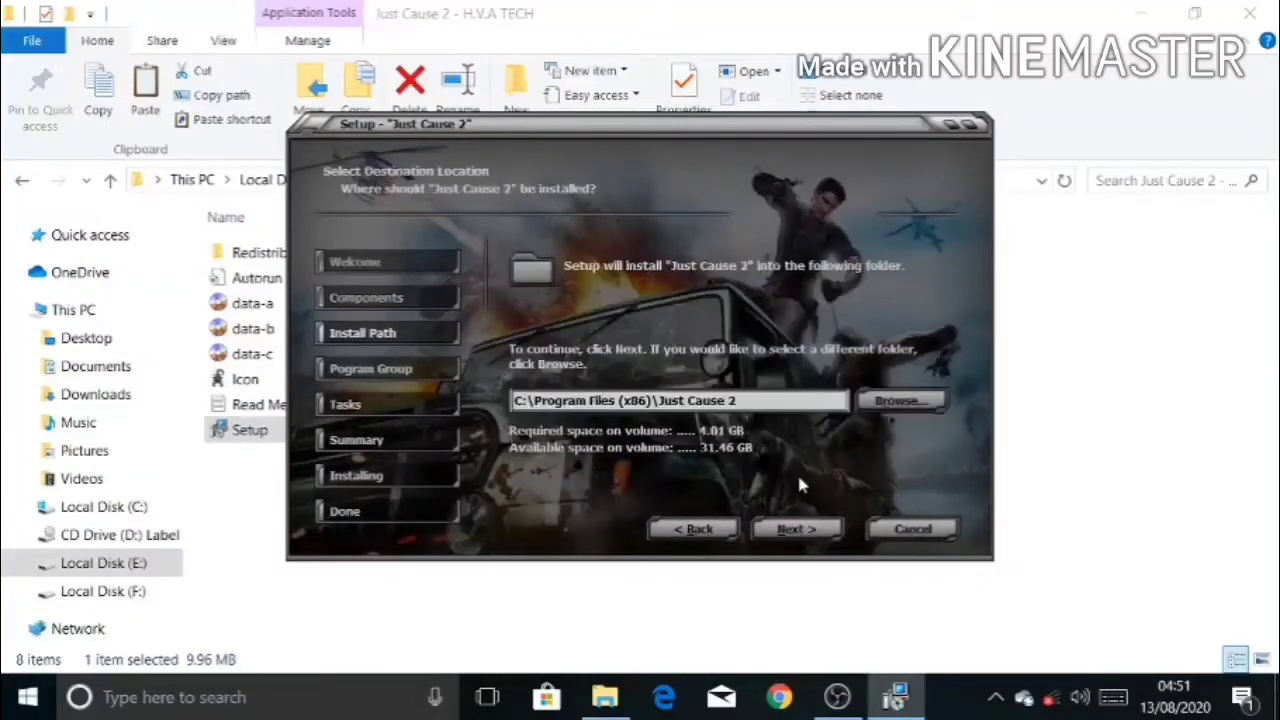
- Change the install destination to Local Disk (E:) > JUST CAUSE
{"action": "left_click", "coordinate": [889, 402]}
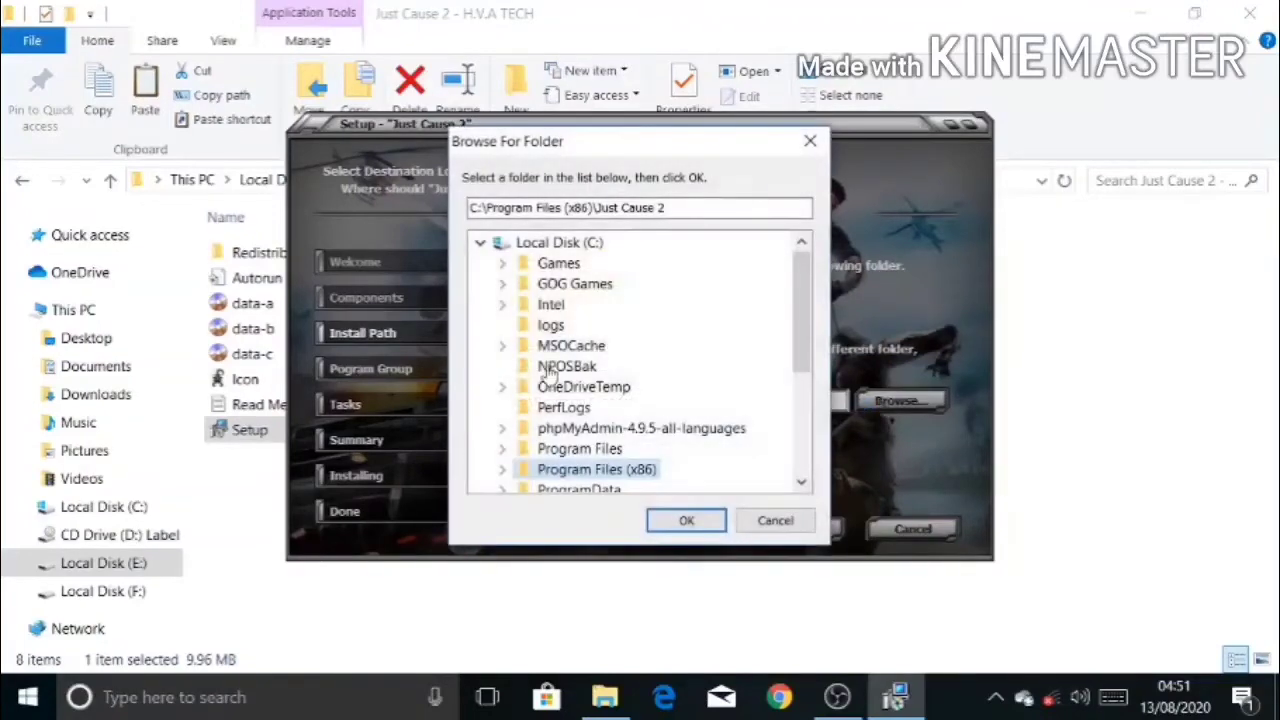
{"action": "scroll", "coordinate": [586, 351], "scroll_direction": "down", "scroll_amount": 2}
{"action": "scroll", "coordinate": [528, 365], "scroll_direction": "down", "scroll_amount": 2}
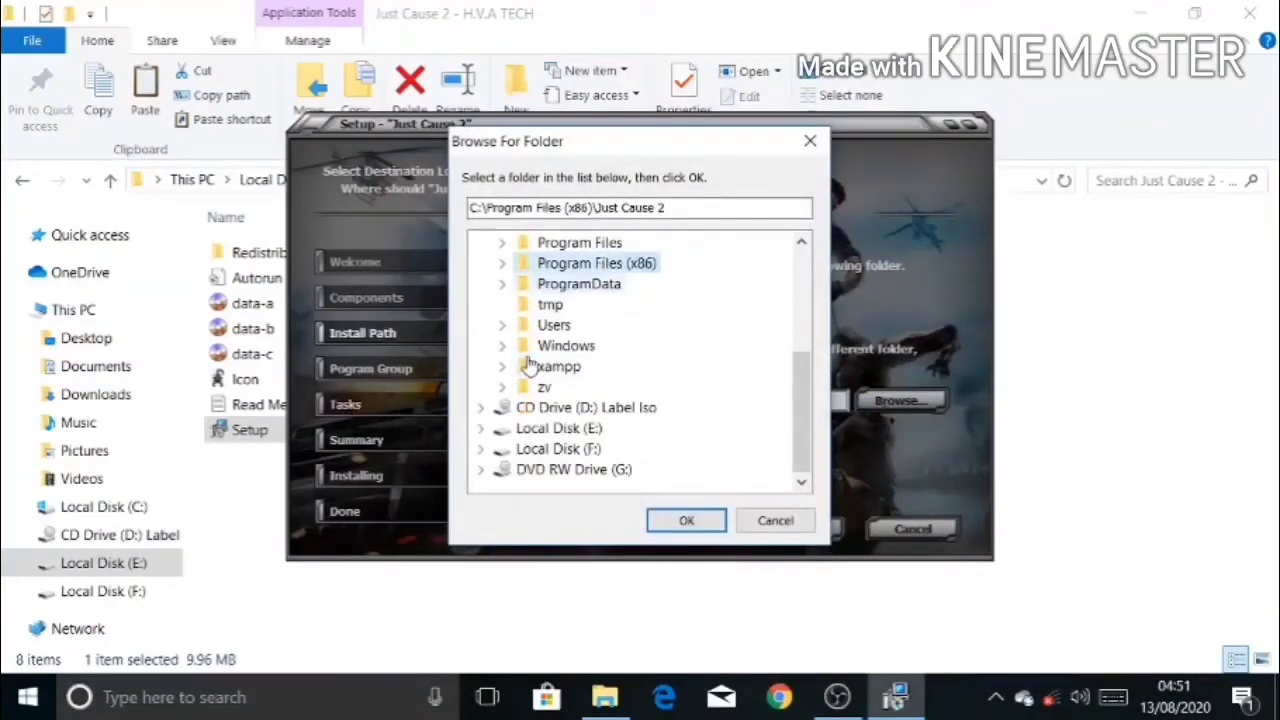
{"action": "left_click", "coordinate": [482, 428]}
{"action": "scroll", "coordinate": [567, 410], "scroll_direction": "down", "scroll_amount": 2}
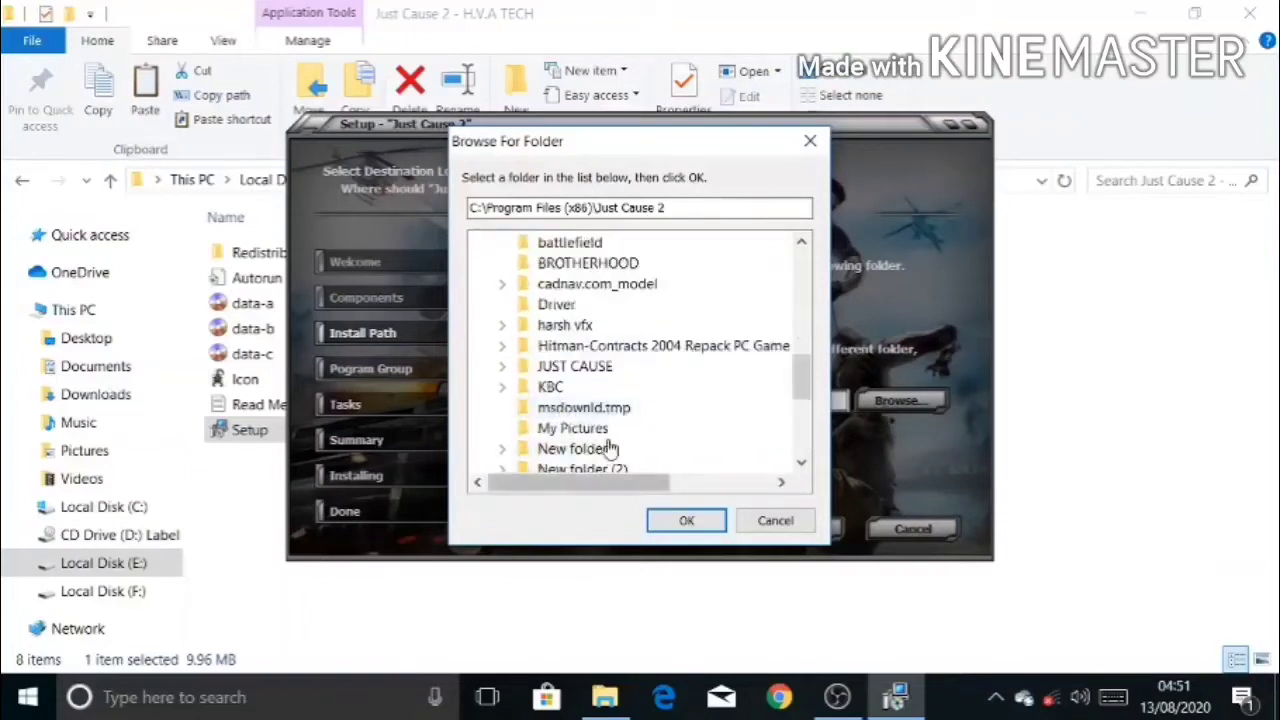
{"action": "scroll", "coordinate": [562, 428], "scroll_direction": "down", "scroll_amount": 1}
{"action": "left_click", "coordinate": [573, 306]}
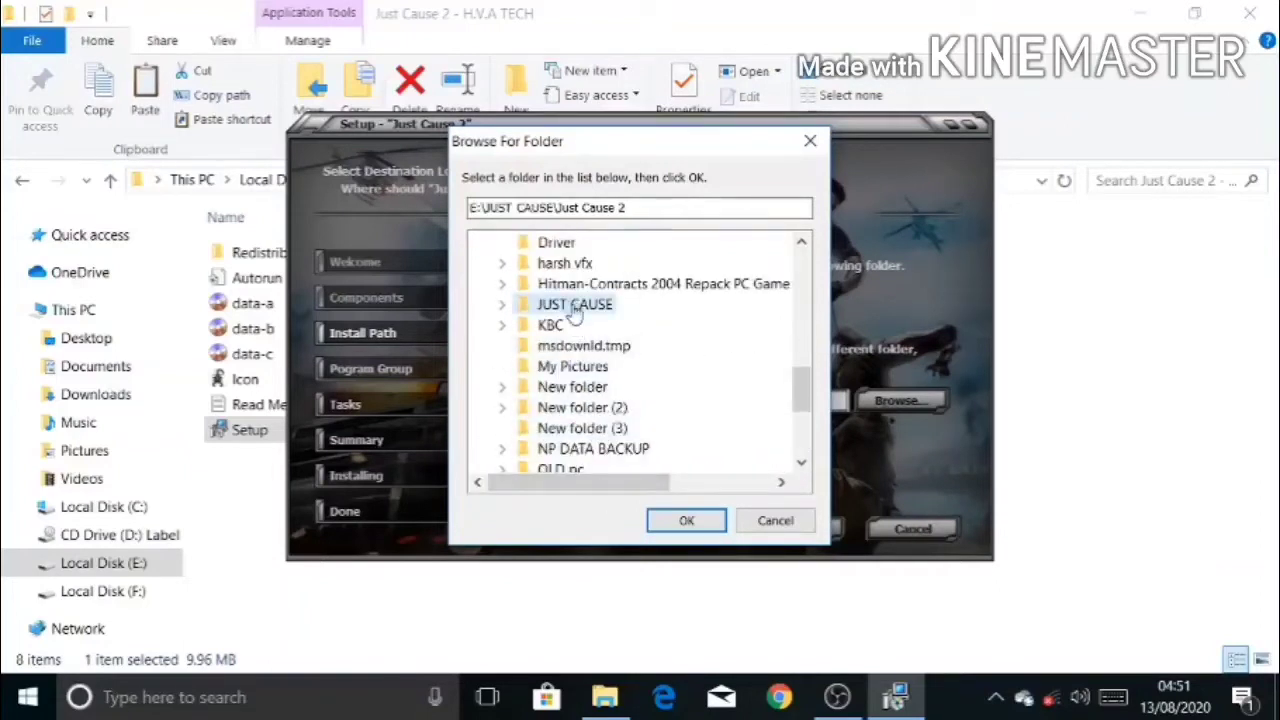
{"action": "left_click", "coordinate": [698, 523]}
- Skip creating a Start Menu folder and continue to the Ready to Install summary
{"action": "left_click", "coordinate": [796, 529]}
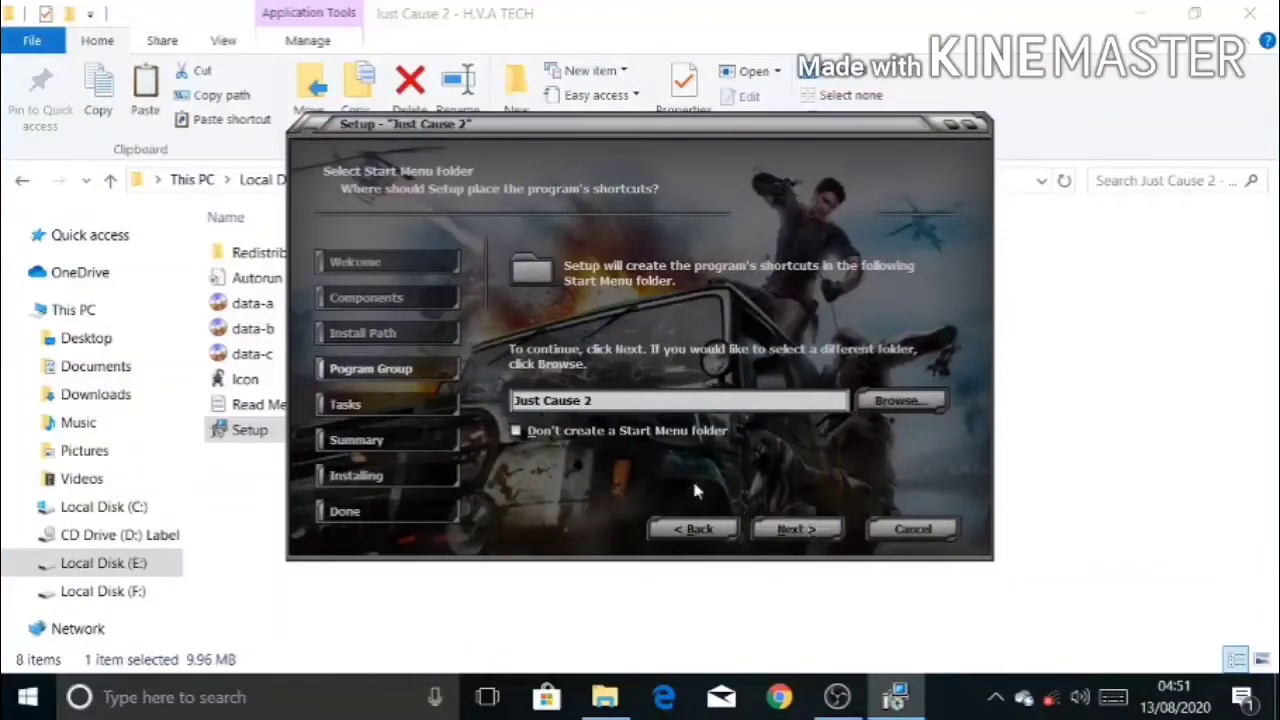
{"action": "left_click", "coordinate": [515, 431]}
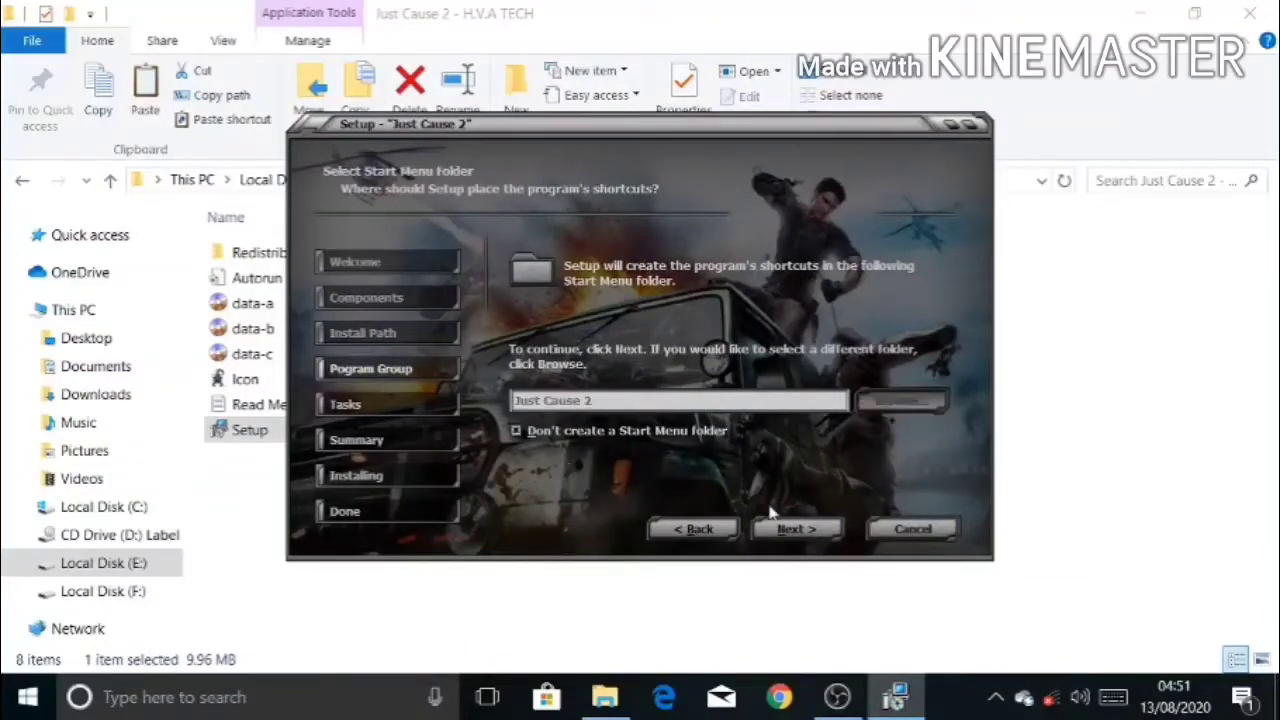
{"action": "left_click", "coordinate": [793, 529]}
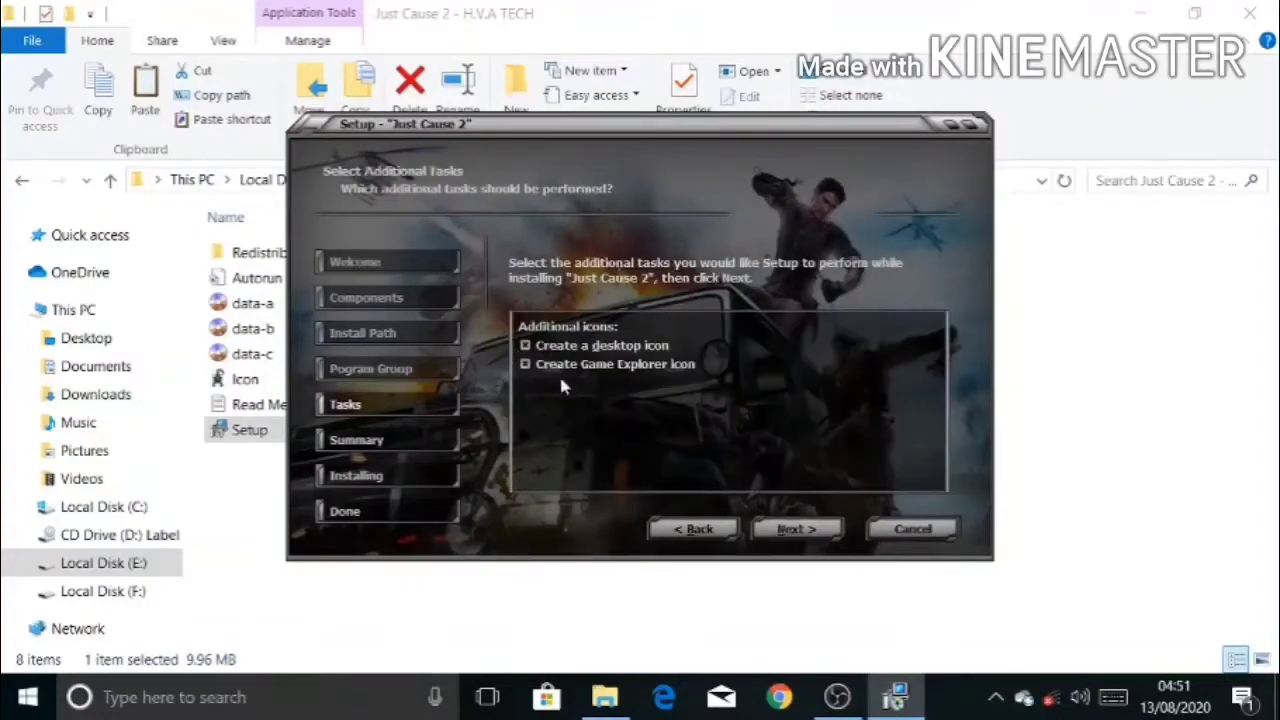
{"action": "left_click", "coordinate": [808, 532]}
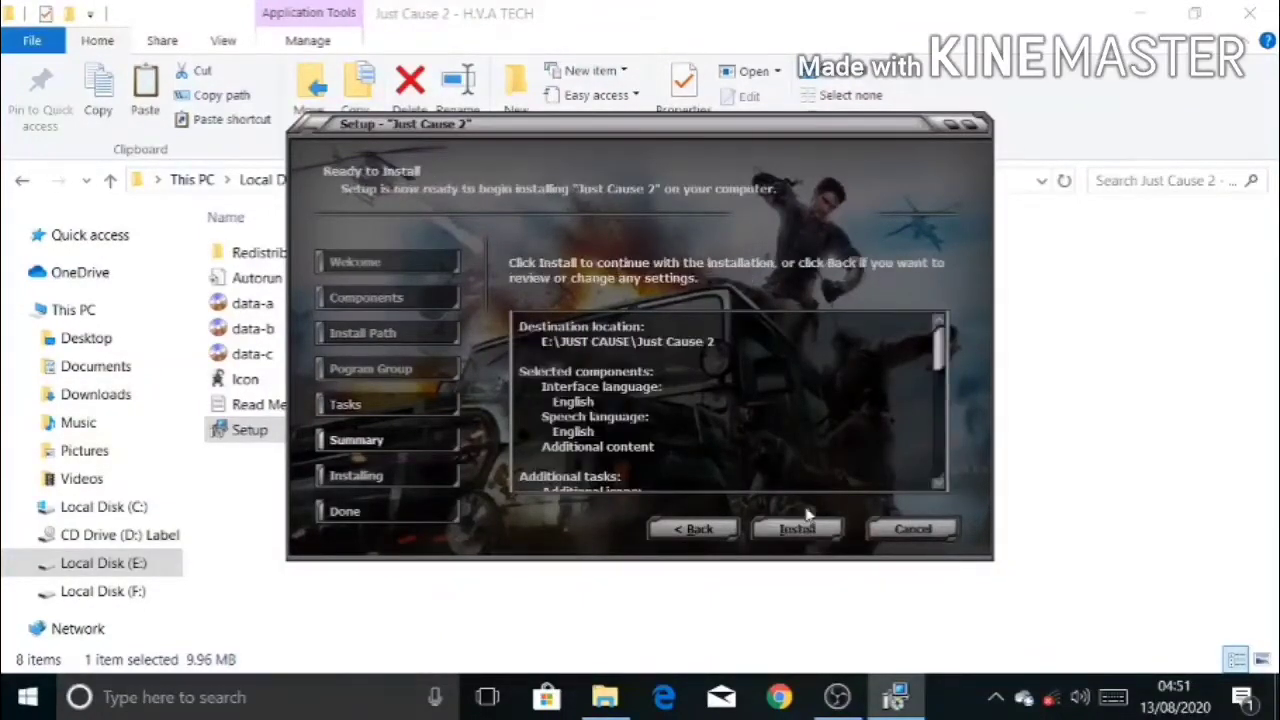
- Start the installation to E:\JUST CAUSE\Just Cause 2 and wait for the completion page
{"action": "left_click", "coordinate": [810, 535]}
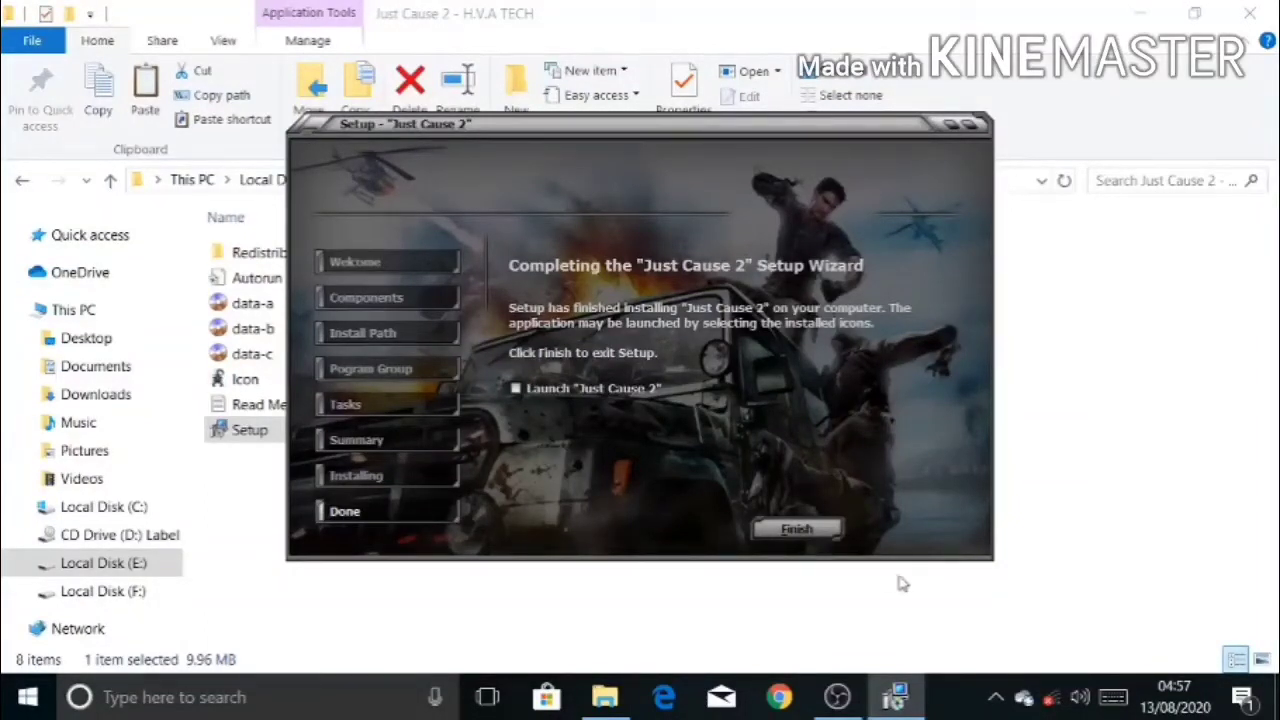
- Finish the Setup wizard and close the File Explorer window to show the desktop
{"action": "left_click", "coordinate": [776, 532]}
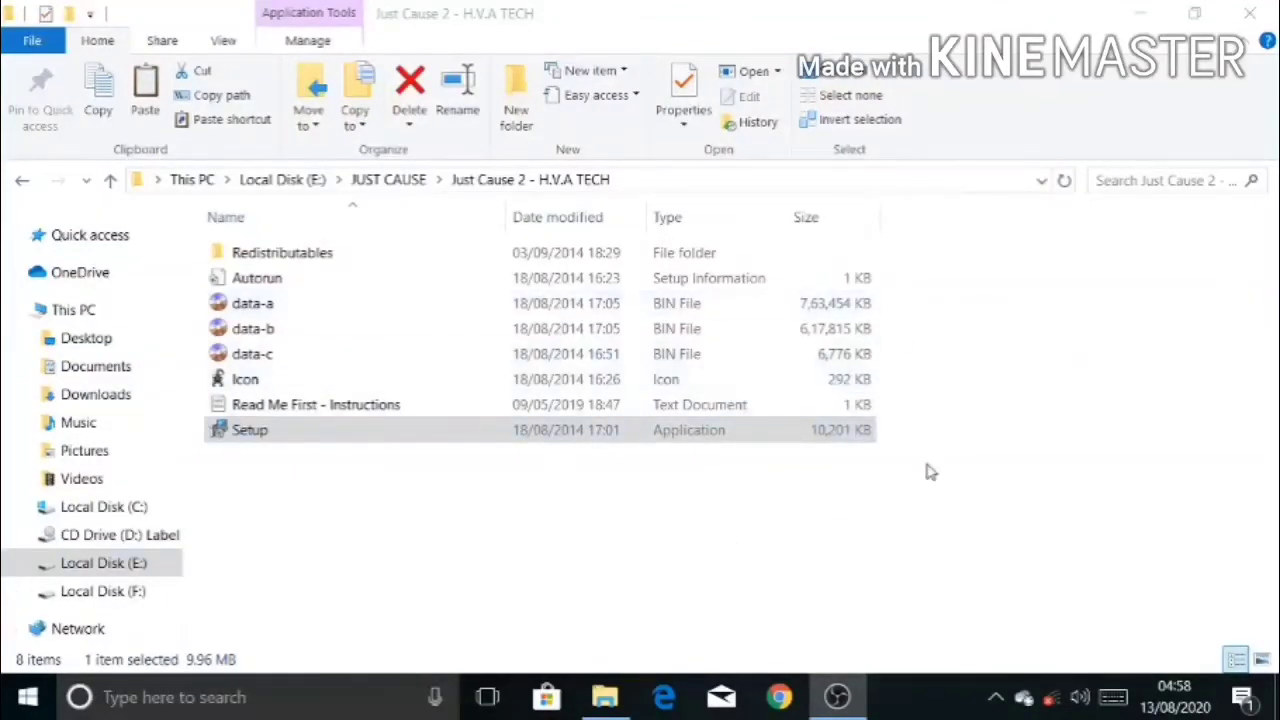
{"action": "left_click", "coordinate": [1250, 13]}
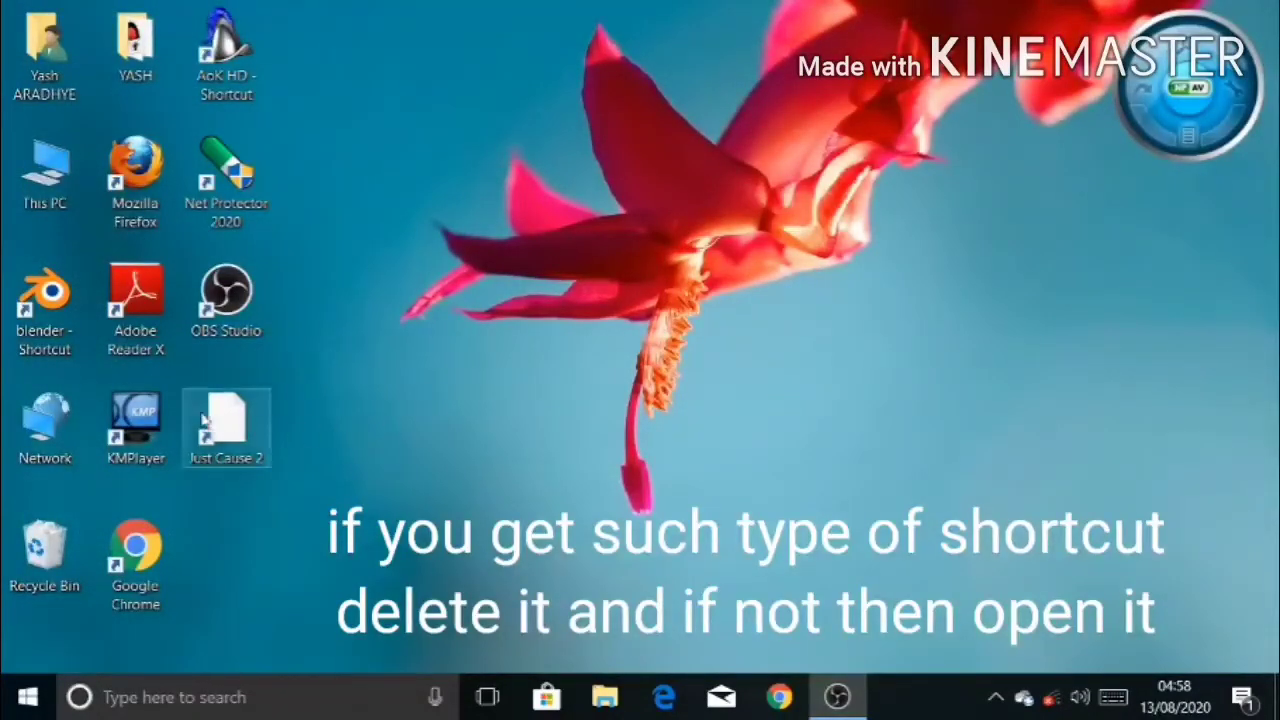
- Refresh the desktop twice and delete the blank Just Cause 2 shortcut
{"action": "right_click", "coordinate": [627, 372]}
{"action": "left_click", "coordinate": [714, 91]}
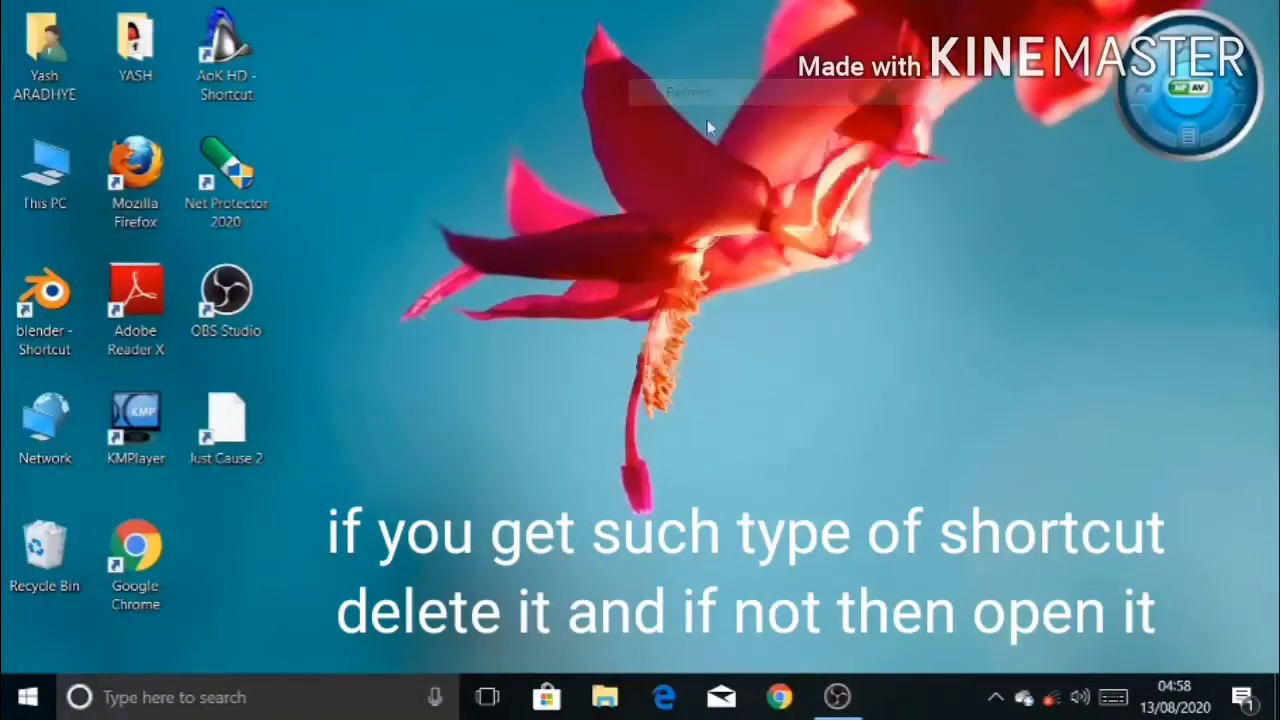
{"action": "right_click", "coordinate": [688, 388]}
{"action": "left_click", "coordinate": [752, 108]}
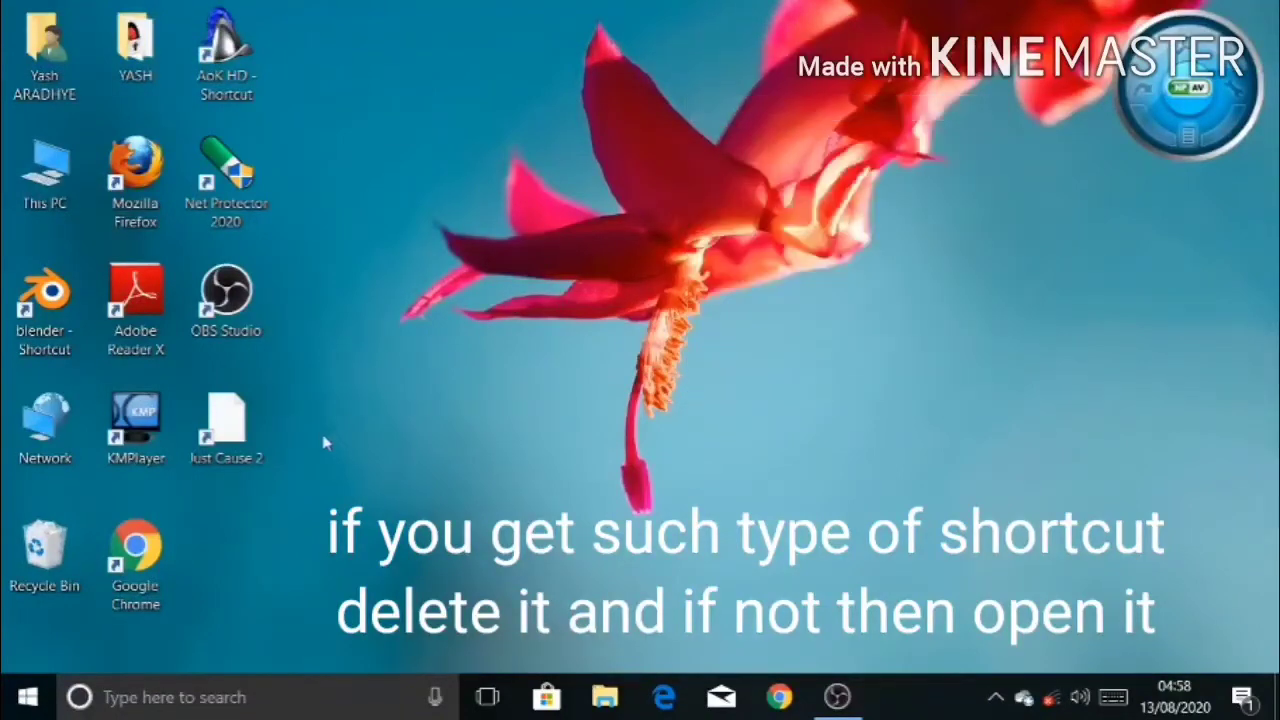
{"action": "right_click", "coordinate": [213, 420]}
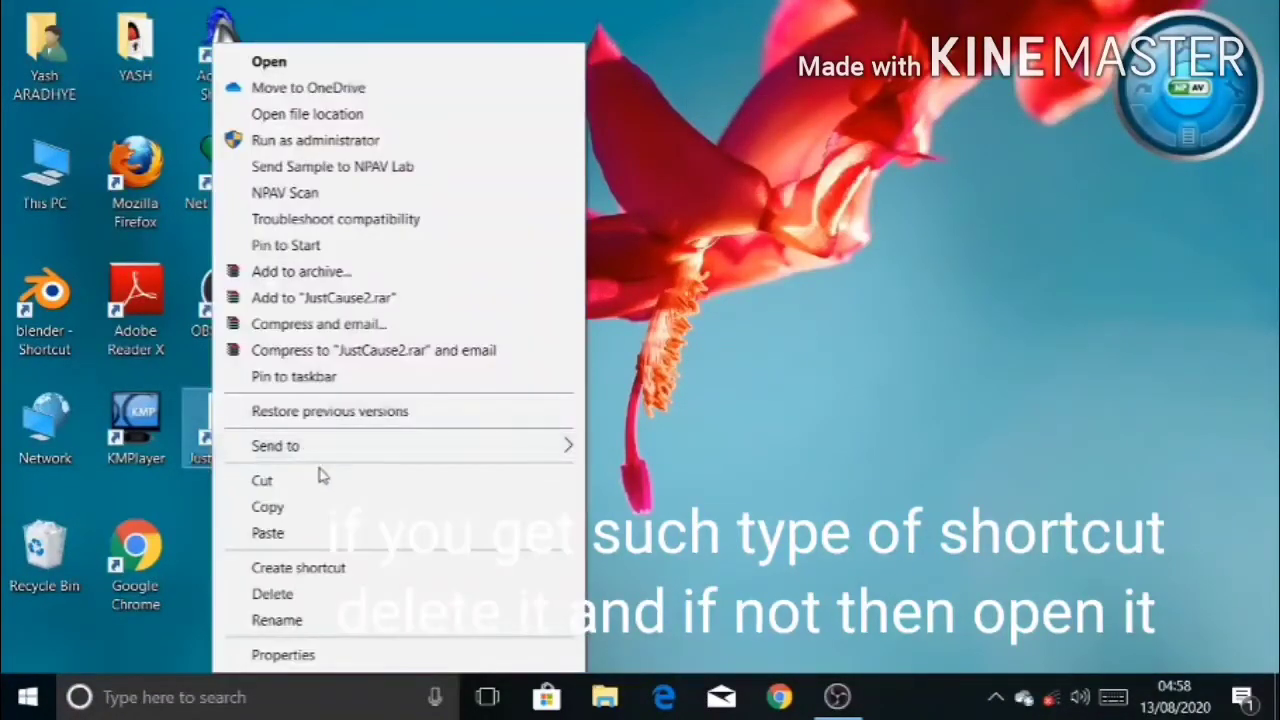
{"action": "left_click", "coordinate": [313, 595]}
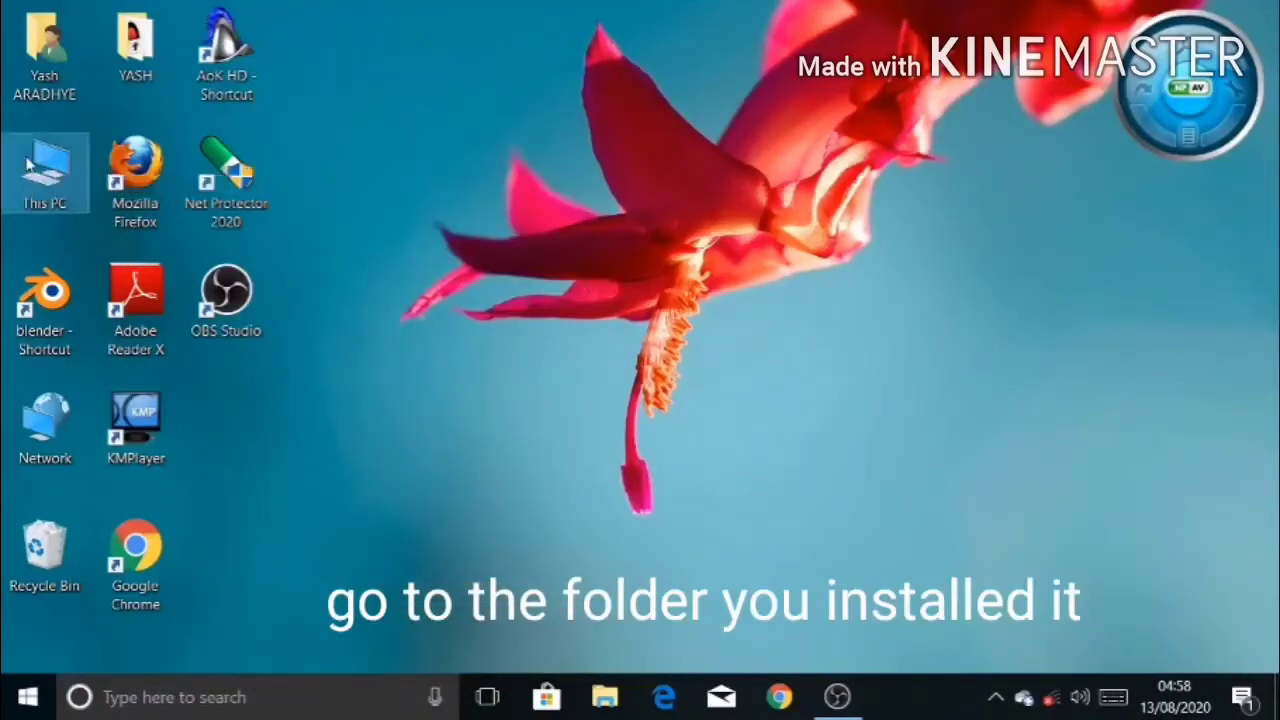
- Browse from This PC into Local Disk (E:) and open the JUST CAUSE folder
{"action": "double_click", "coordinate": [45, 175]}
{"action": "double_click", "coordinate": [872, 452]}
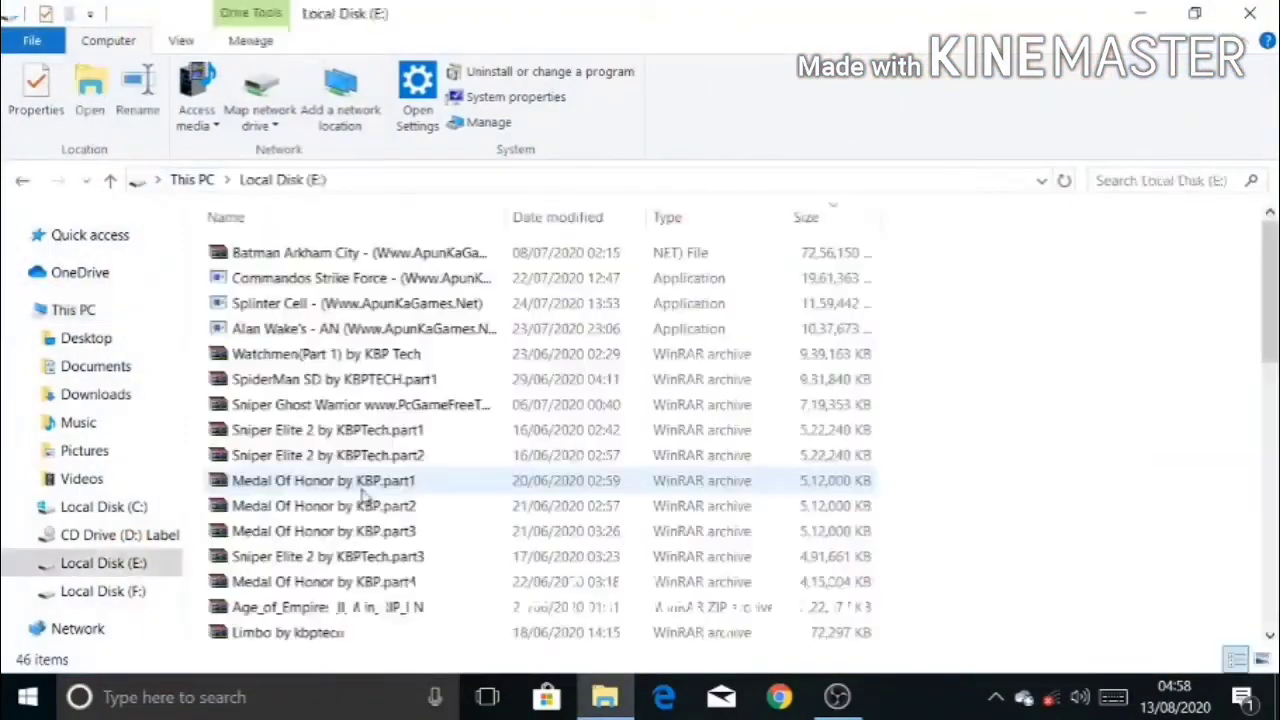
{"action": "scroll", "coordinate": [283, 500], "scroll_direction": "down", "scroll_amount": 3}
{"action": "scroll", "coordinate": [300, 550], "scroll_direction": "down", "scroll_amount": 1}
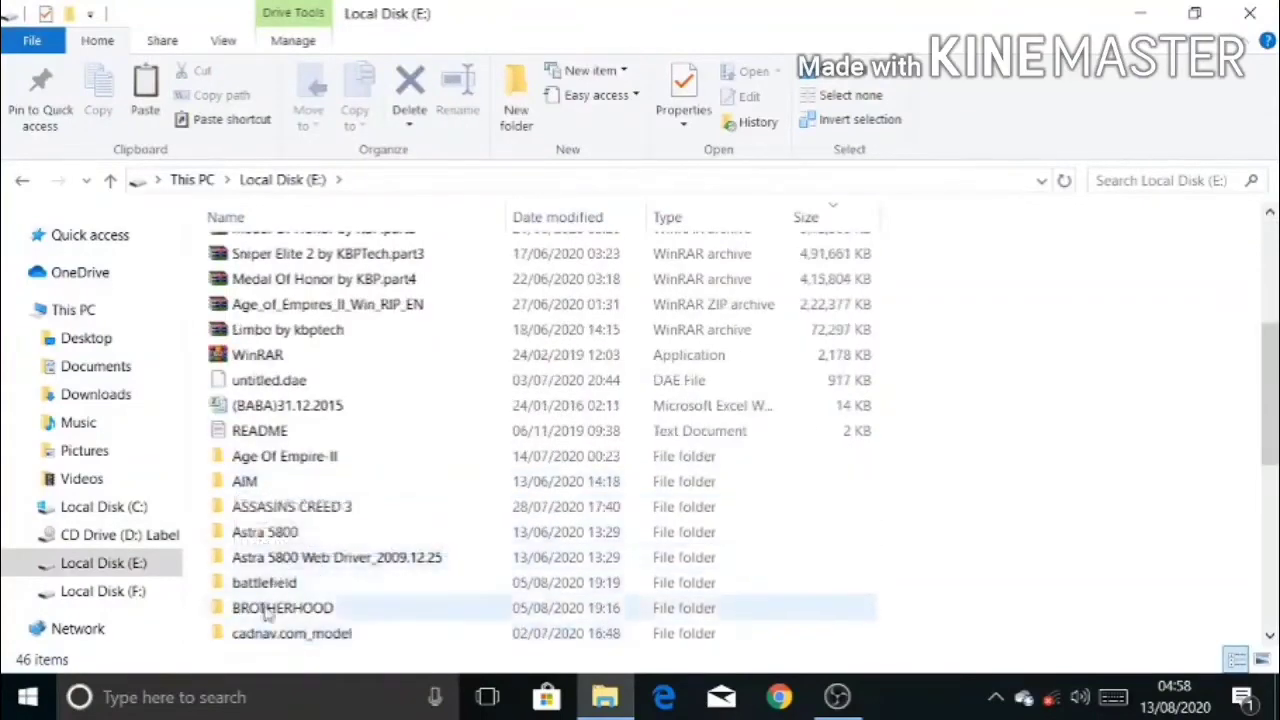
{"action": "scroll", "coordinate": [250, 620], "scroll_direction": "down", "scroll_amount": 2}
{"action": "scroll", "coordinate": [270, 575], "scroll_direction": "down", "scroll_amount": 1}
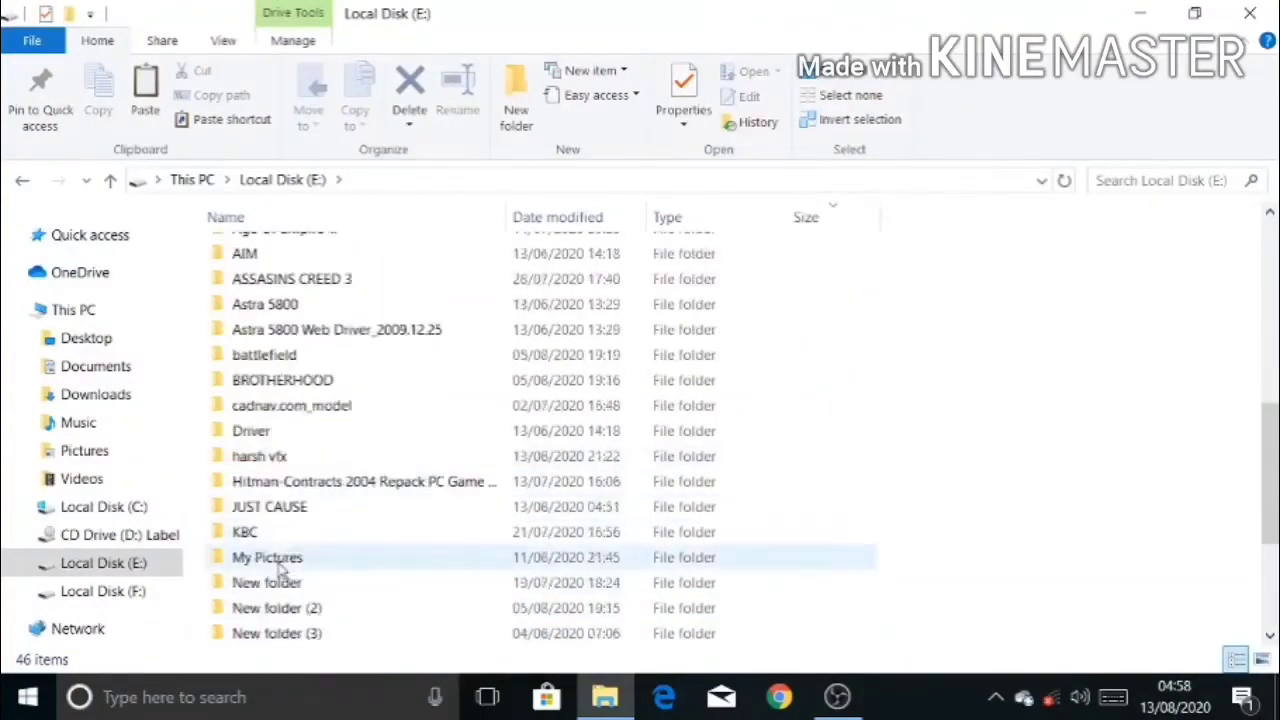
{"action": "scroll", "coordinate": [280, 580], "scroll_direction": "up", "scroll_amount": 1}
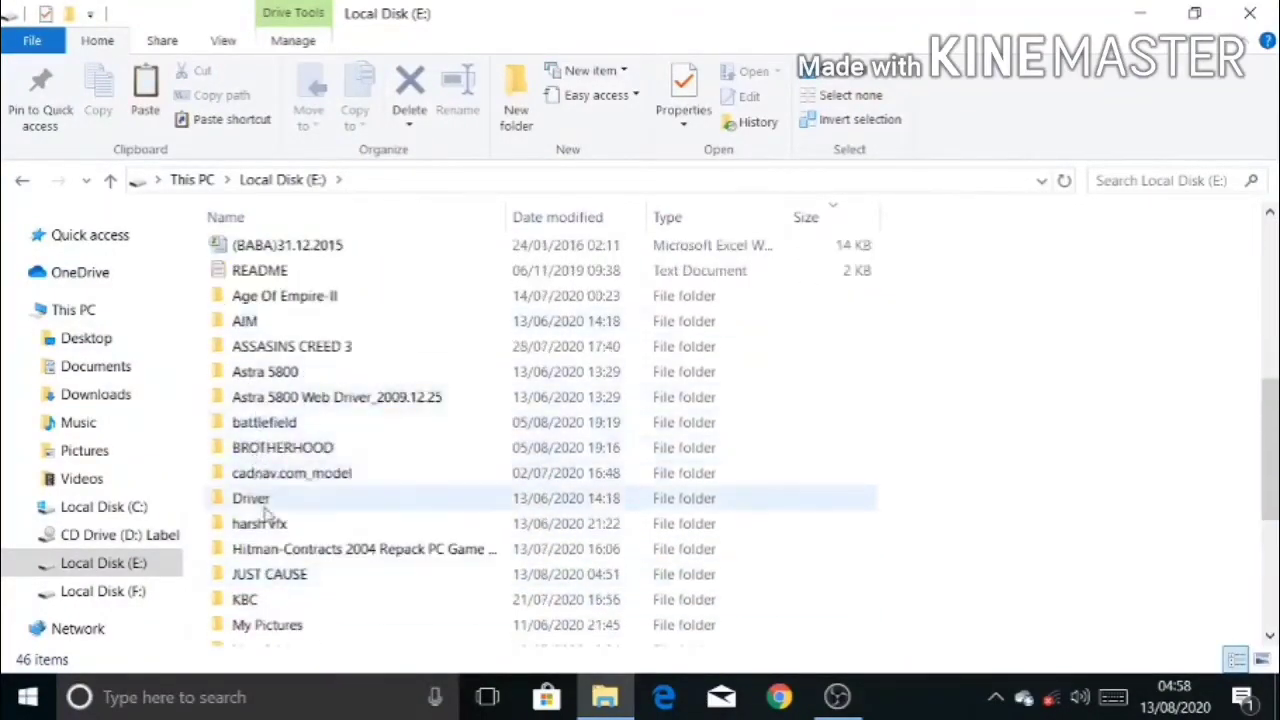
{"action": "scroll", "coordinate": [265, 518], "scroll_direction": "down", "scroll_amount": 1}
{"action": "scroll", "coordinate": [265, 518], "scroll_direction": "down", "scroll_amount": 2}
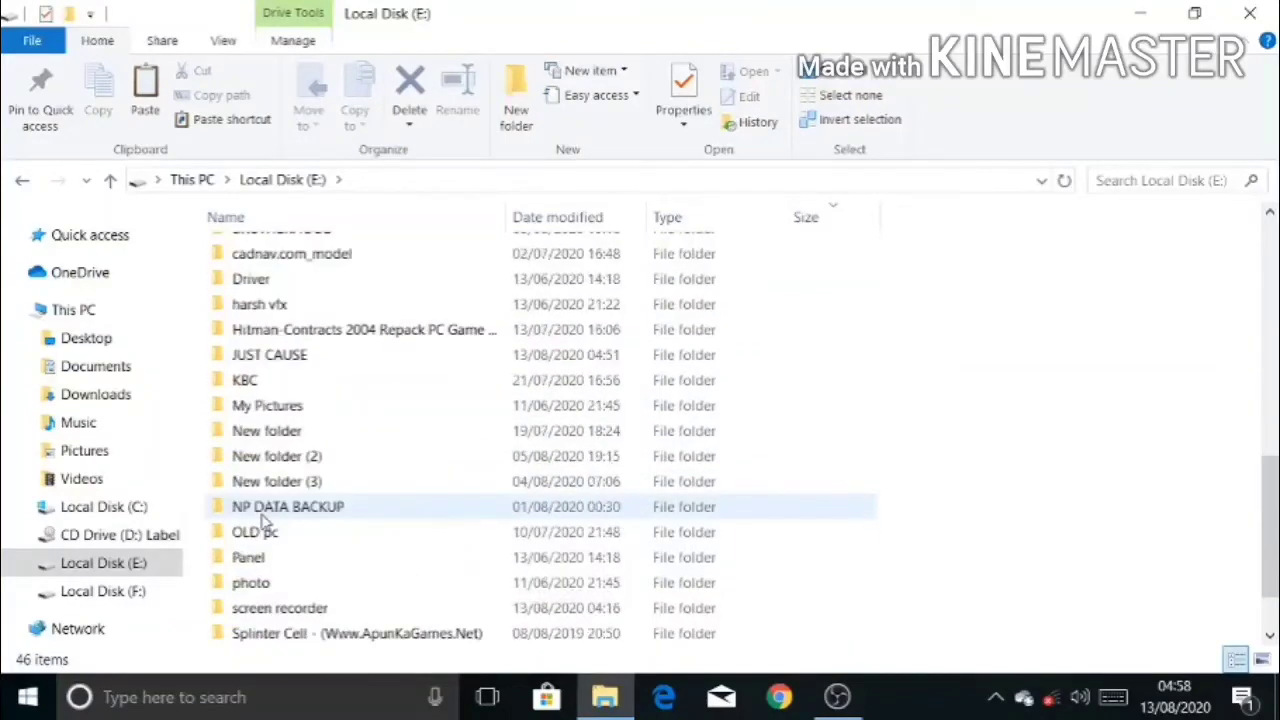
{"action": "scroll", "coordinate": [265, 518], "scroll_direction": "up", "scroll_amount": 4}
{"action": "scroll", "coordinate": [265, 518], "scroll_direction": "down", "scroll_amount": 2}
{"action": "double_click", "coordinate": [278, 514]}
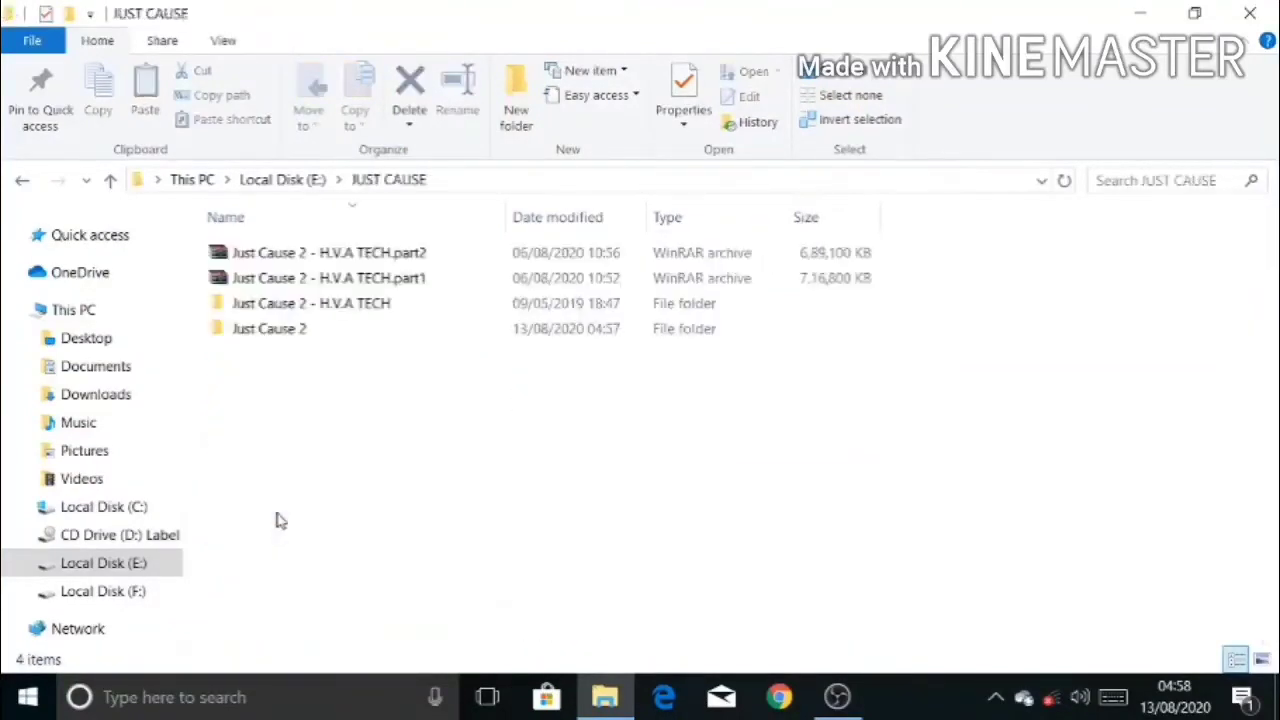
- Check the H.V.A TECH folder, return, and open the installed Just Cause 2 folder
{"action": "double_click", "coordinate": [313, 303]}
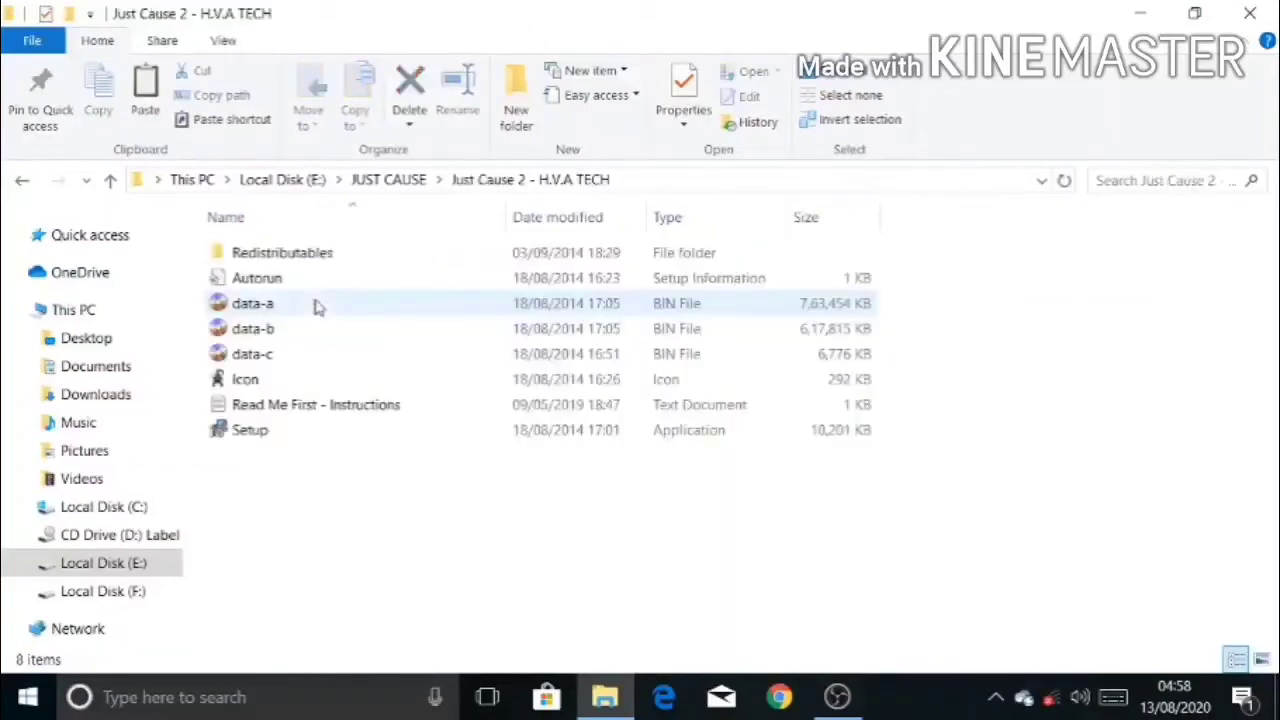
{"action": "left_click", "coordinate": [24, 182]}
{"action": "double_click", "coordinate": [246, 334]}
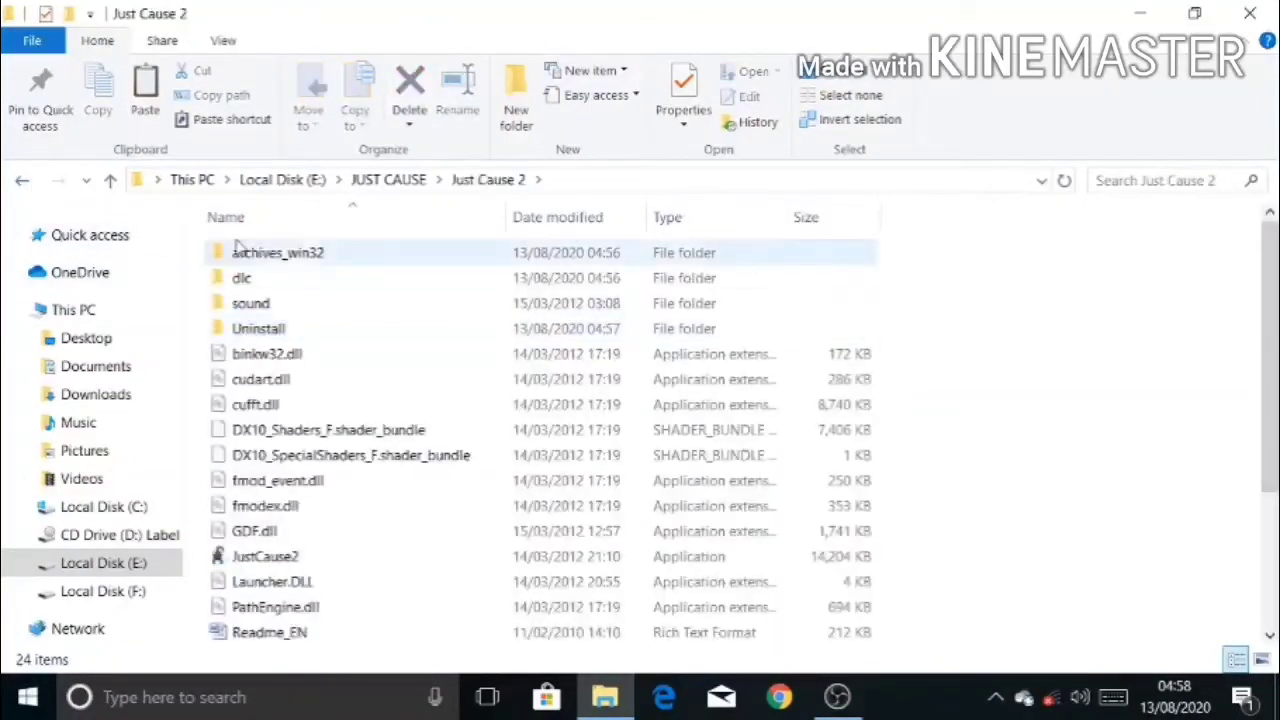
{"action": "scroll", "coordinate": [240, 250], "scroll_direction": "down", "scroll_amount": 3}
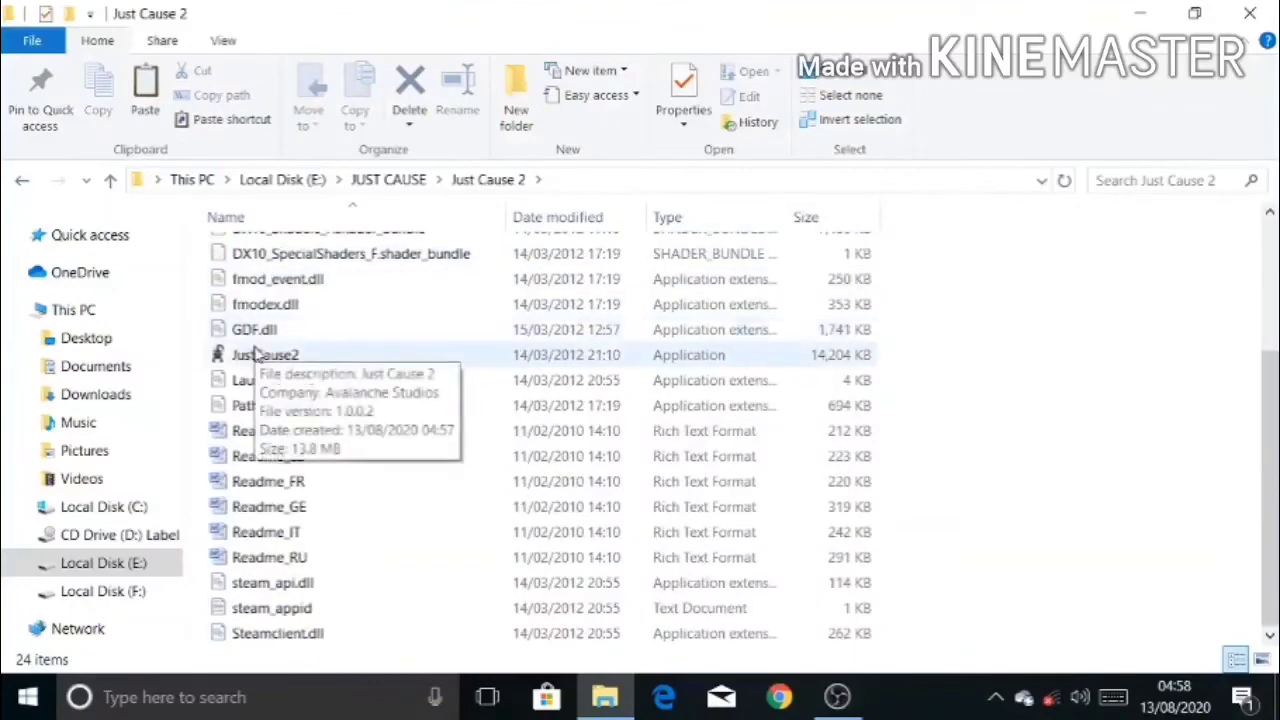
- Launch JustCause2, pass the title screen, and choose Exit to Windows from the main menu
{"action": "double_click", "coordinate": [264, 353]}
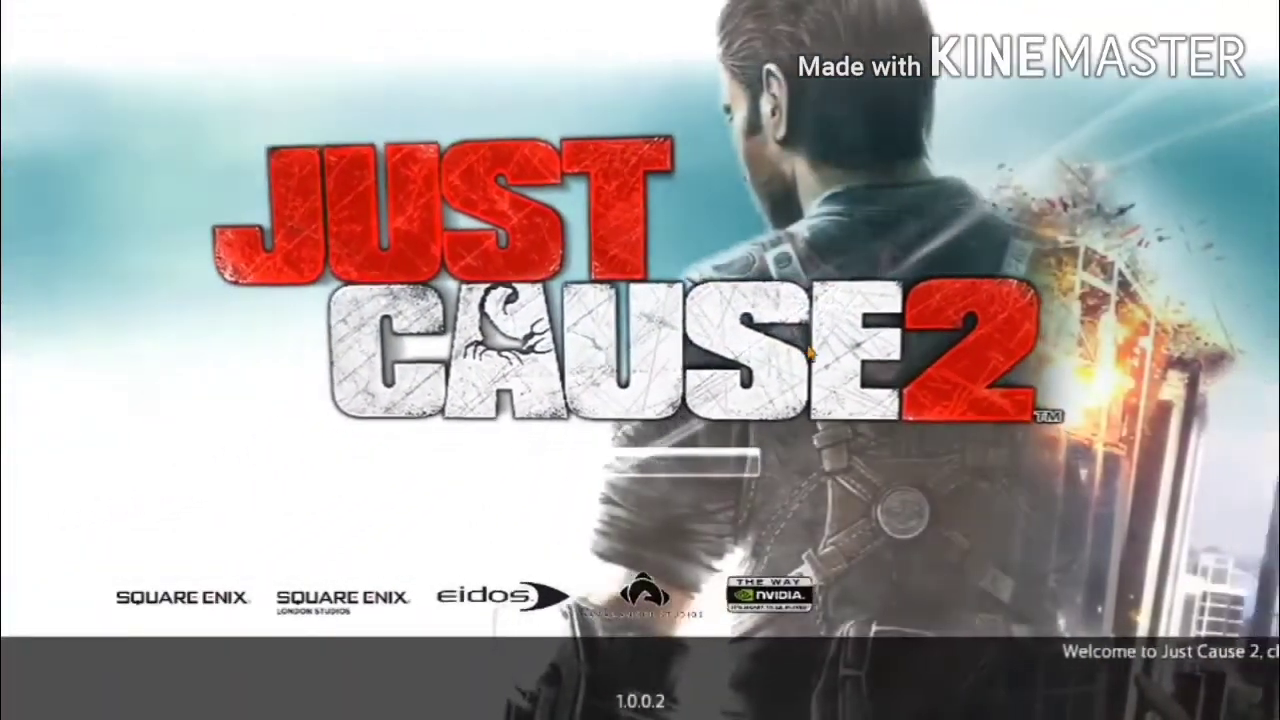
{"action": "key", "text": "Return"}
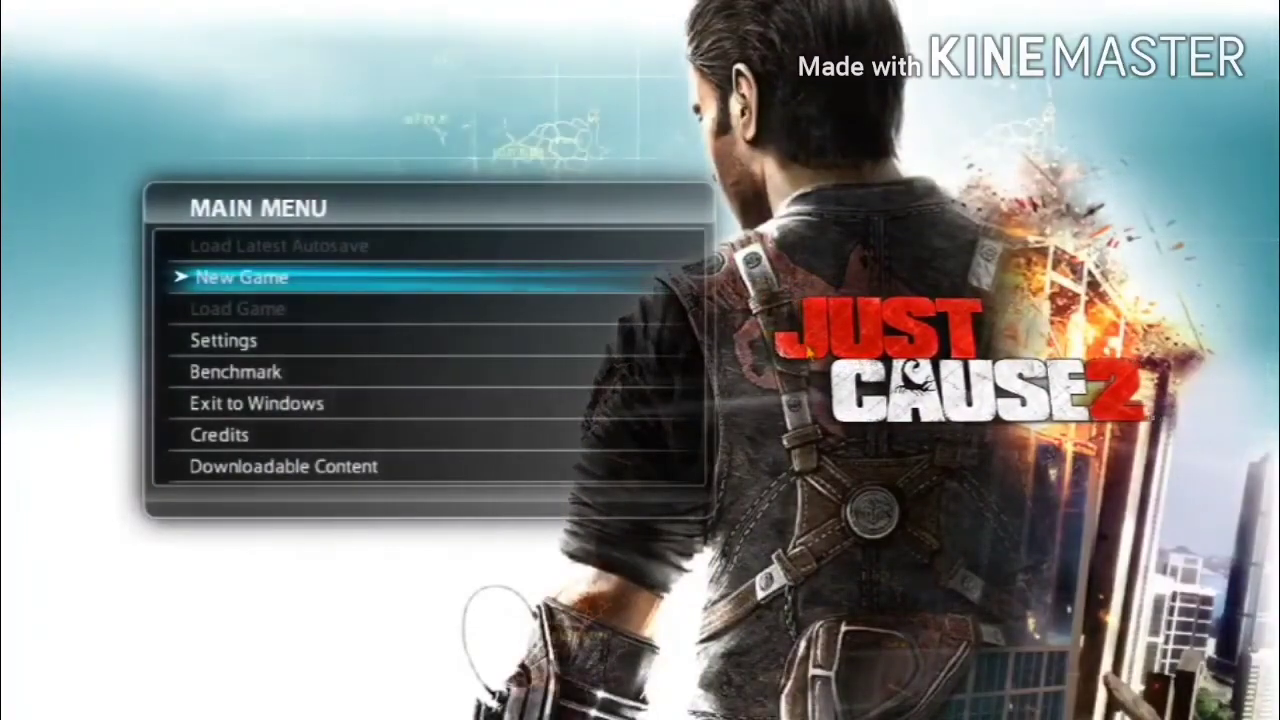
{"action": "key", "text": "Down"}
{"action": "key", "text": "Down"}
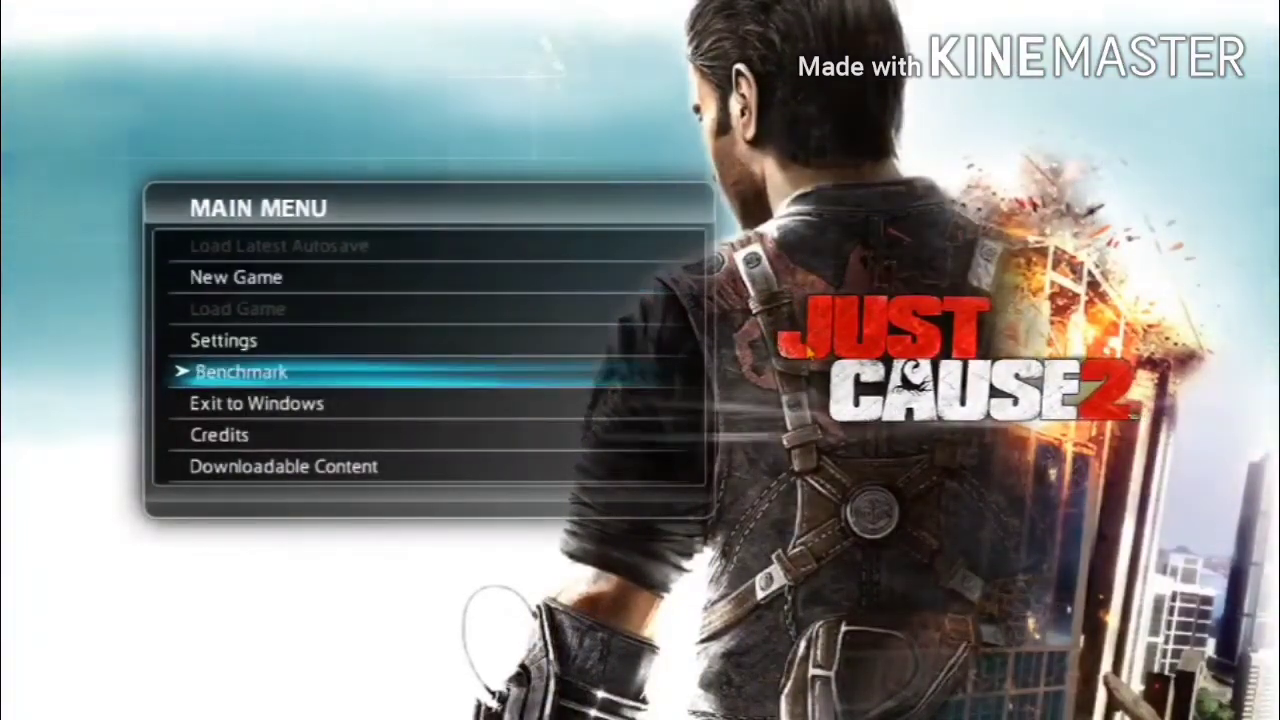
{"action": "key", "text": "Down"}
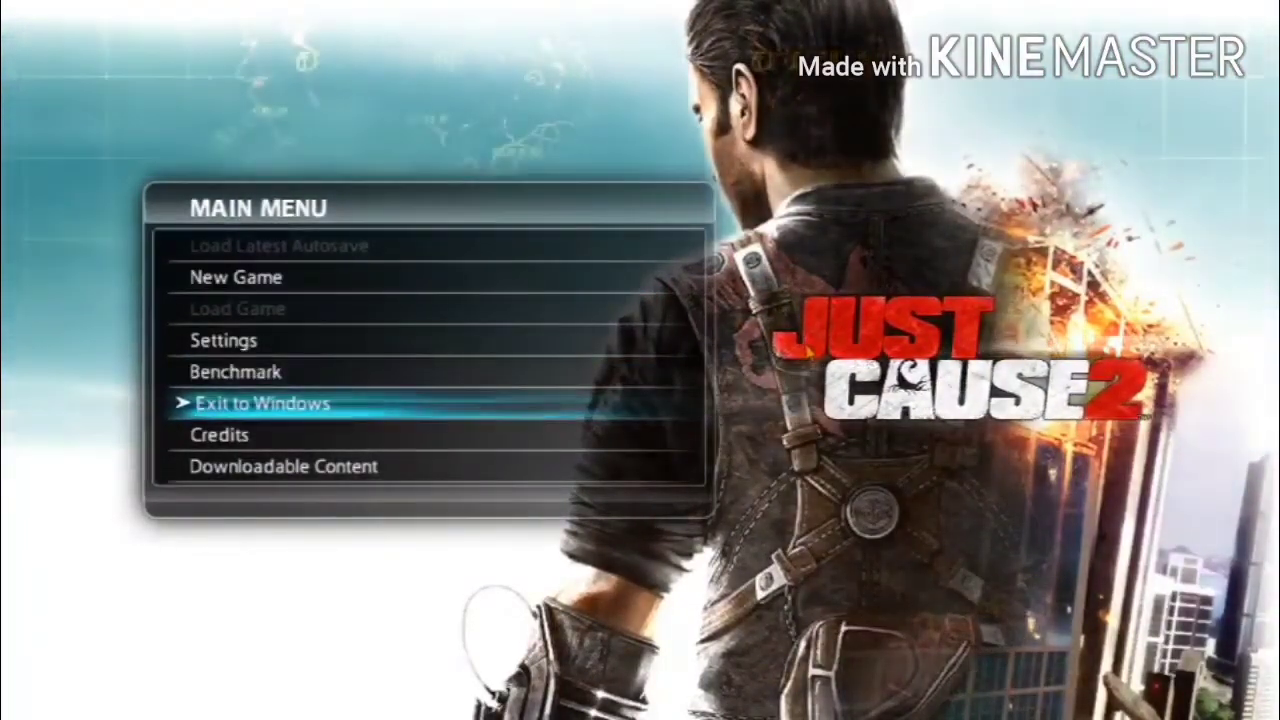
{"action": "key", "text": "Return"}
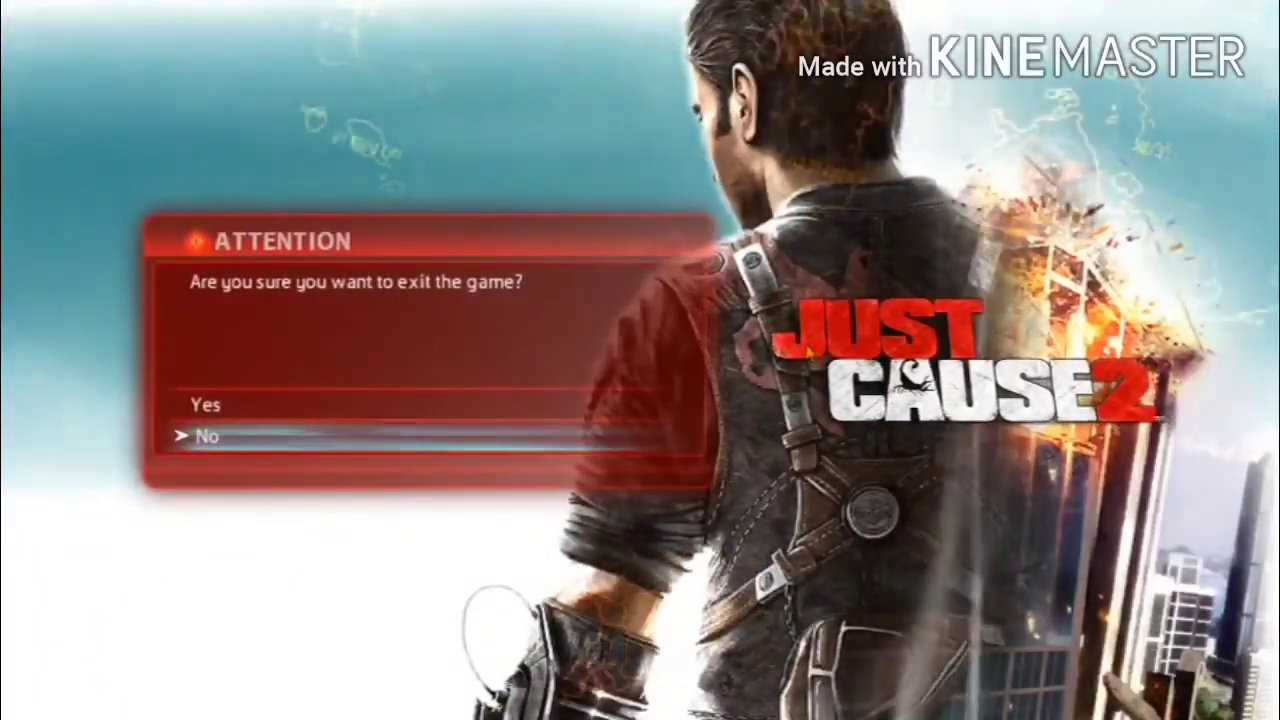
- Answer Yes to quitting the game, then refresh the Windows desktop
{"action": "key", "text": "Up"}
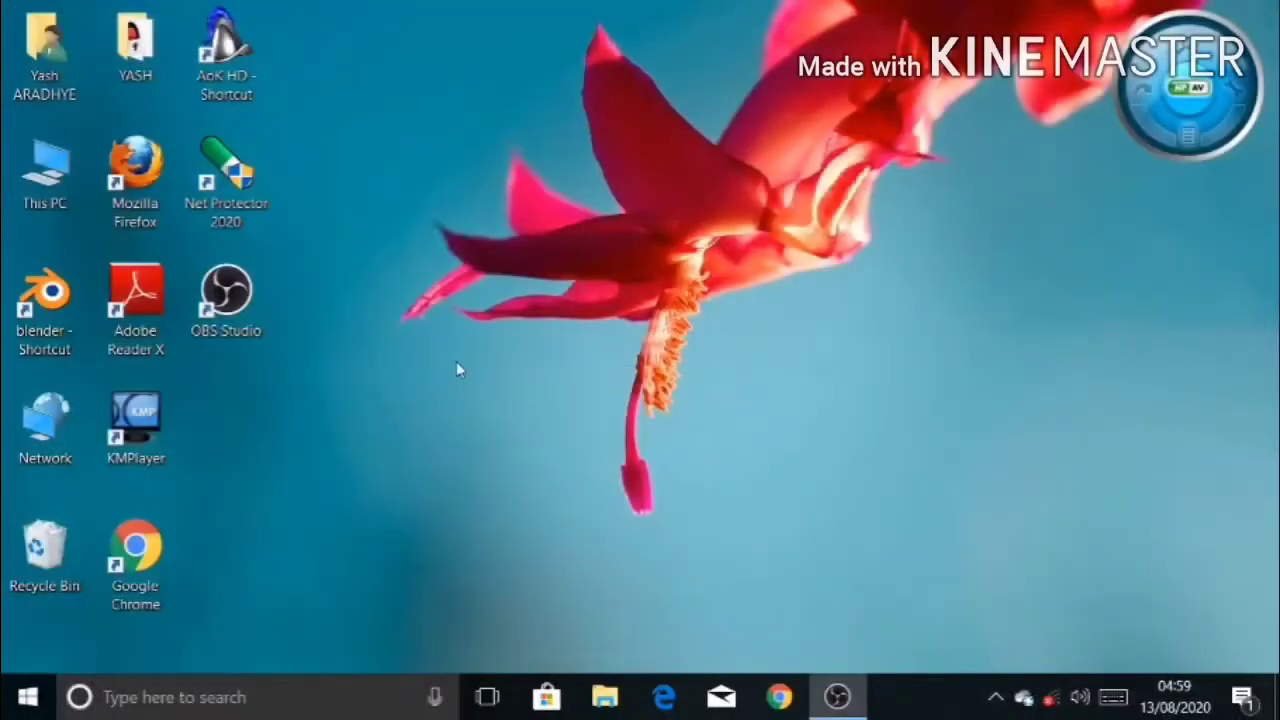
{"action": "right_click", "coordinate": [551, 272]}
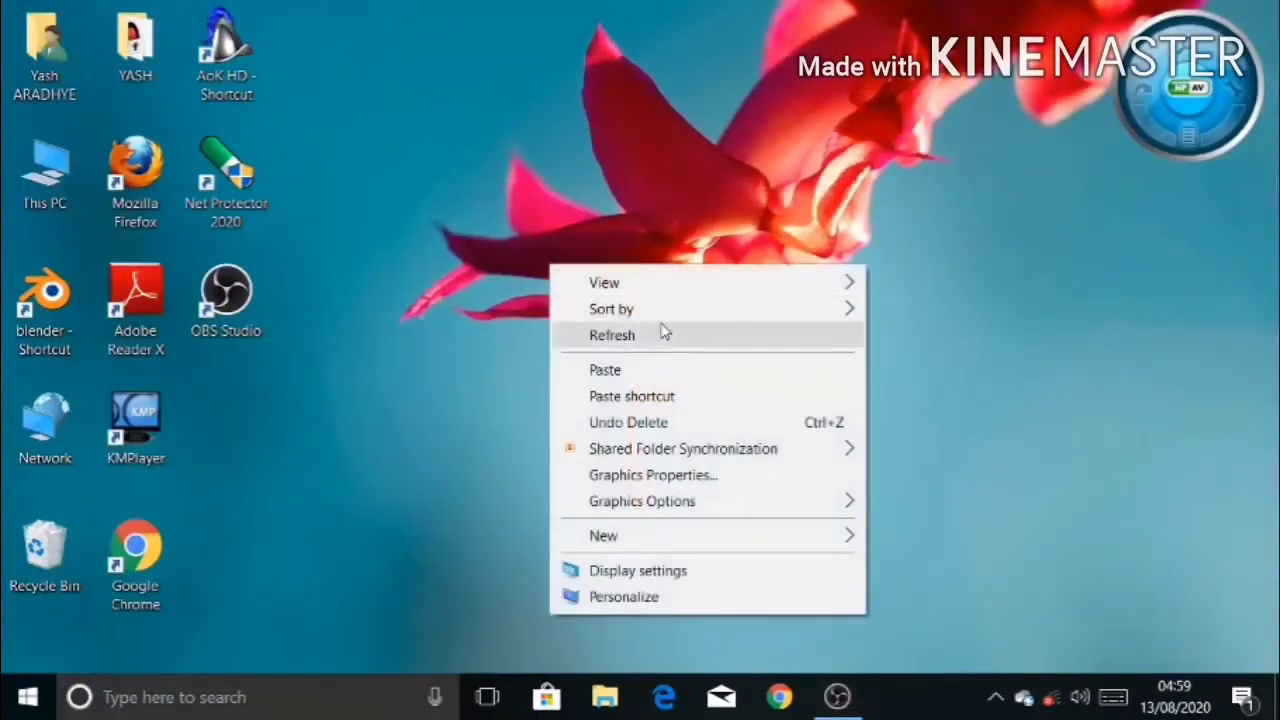
{"action": "left_click", "coordinate": [630, 334]}
{"action": "right_click", "coordinate": [607, 273]}
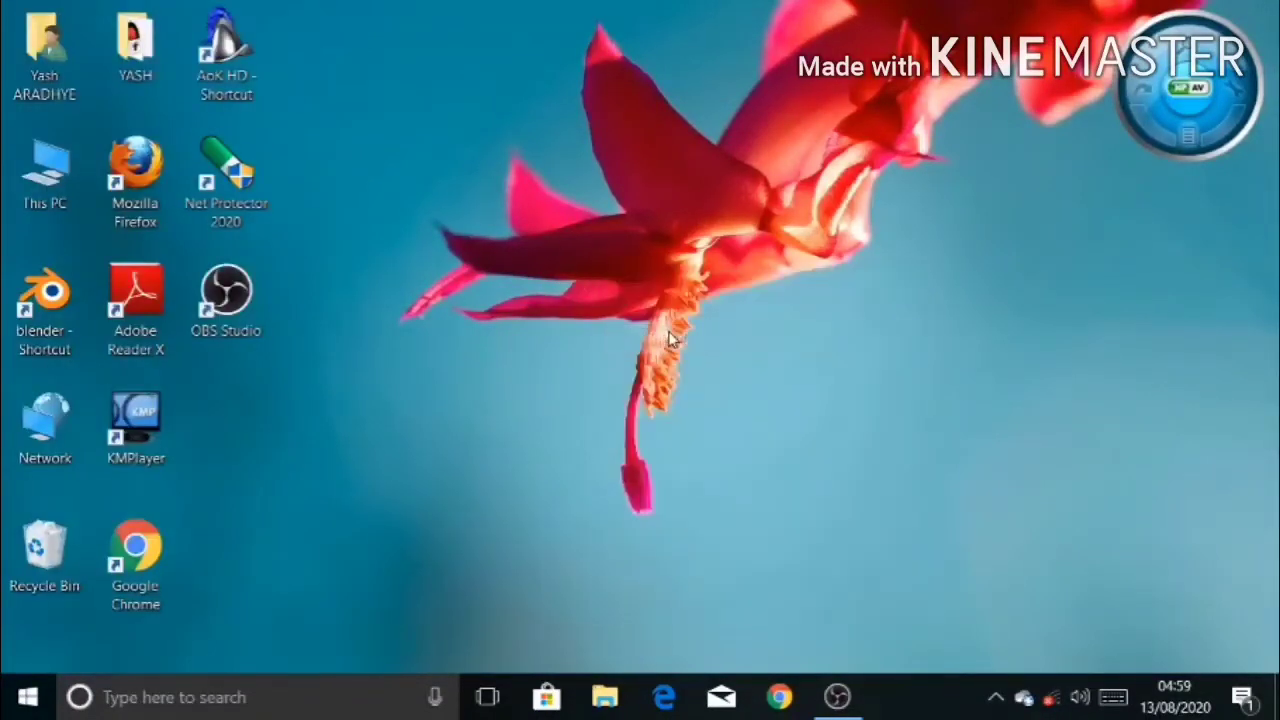